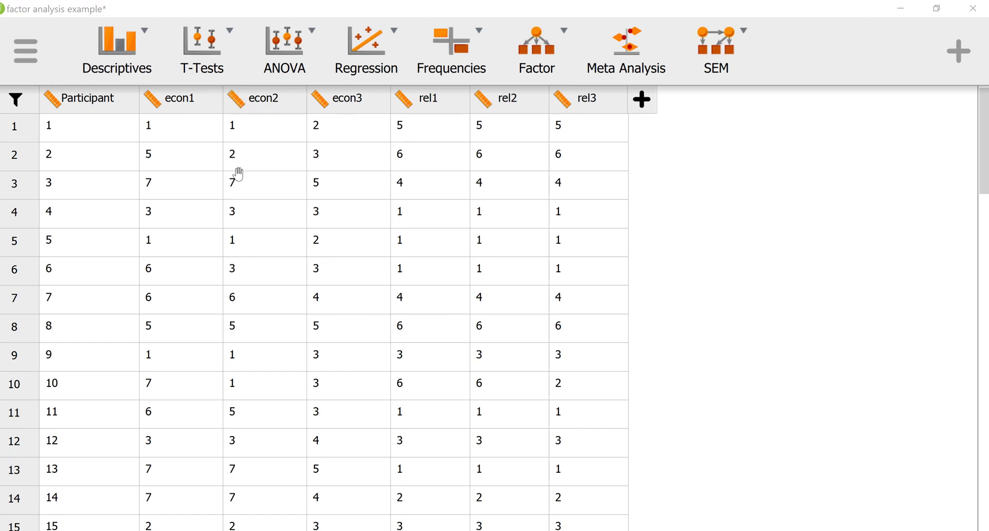
- Start a new Exploratory Factor Analysis from the Factor menu
scroll(315, 368, "down", 10)
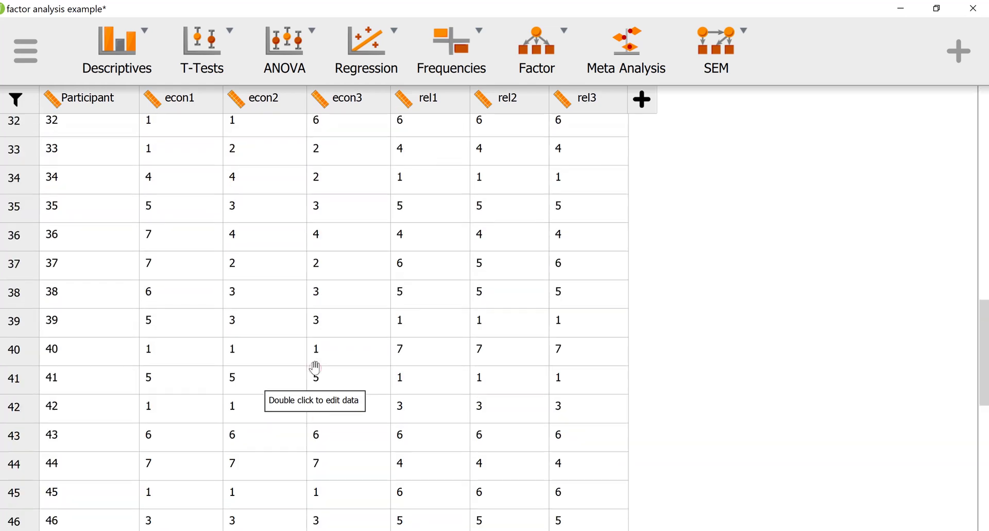
scroll(316, 367, "down", 6)
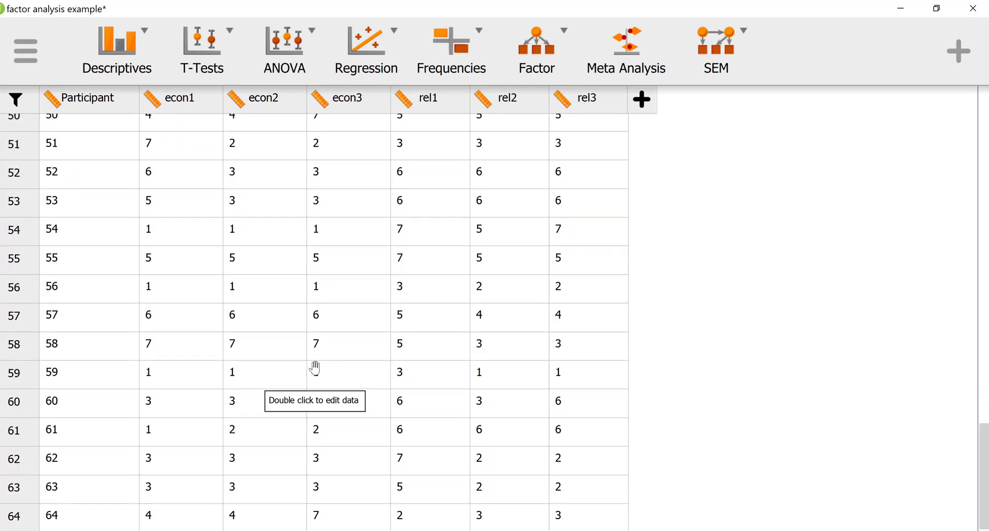
scroll(315, 367, "up", 16)
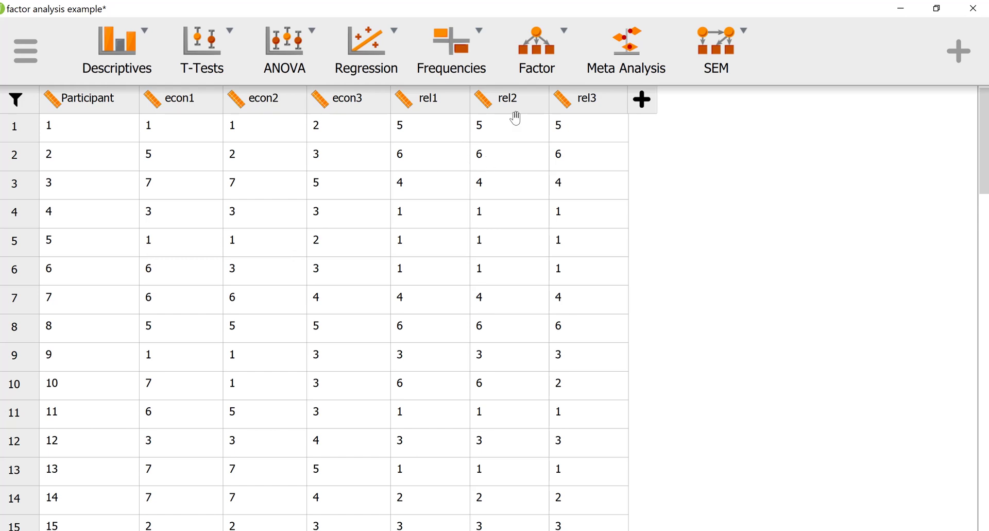
left_click(565, 57)
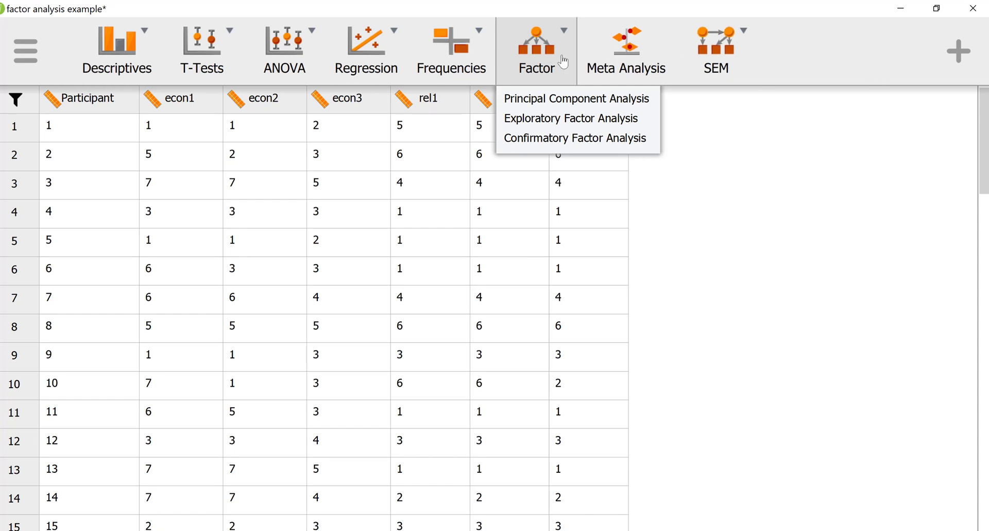
left_click(553, 122)
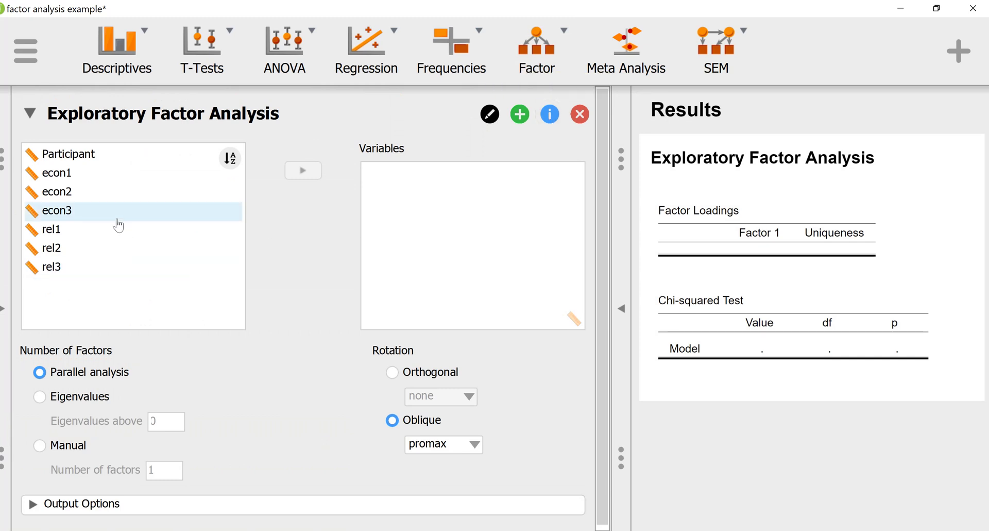
- Add the six items econ1 through rel3 as analysis variables
left_click(109, 176)
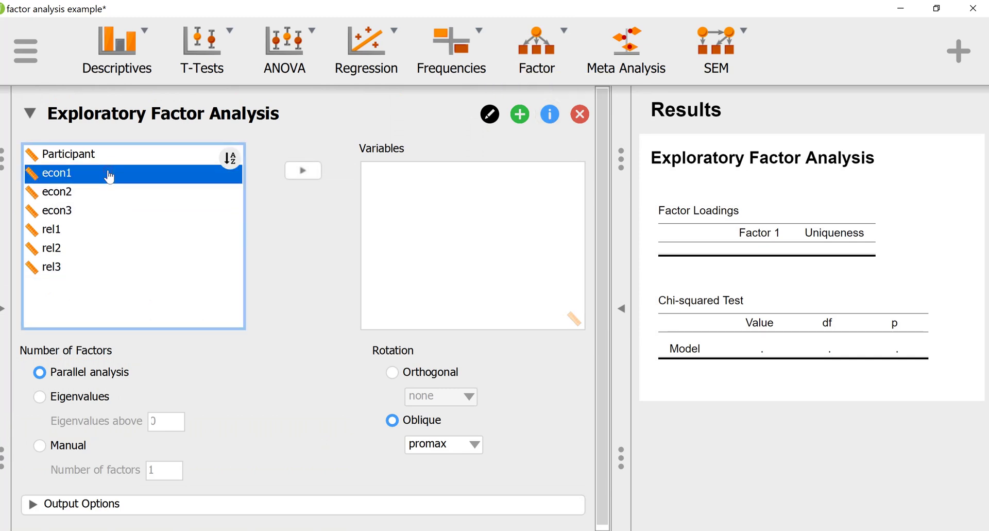
left_click(68, 273, "shift")
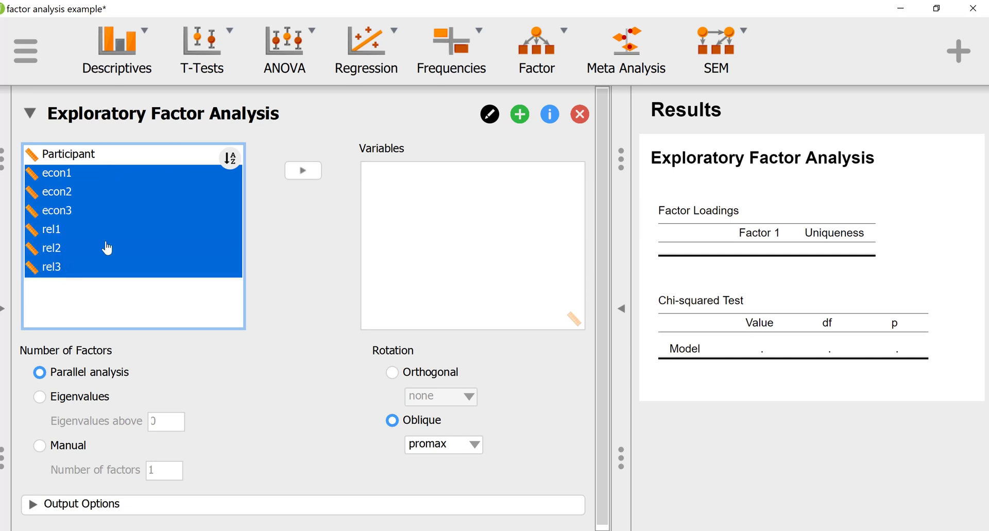
left_click(304, 171)
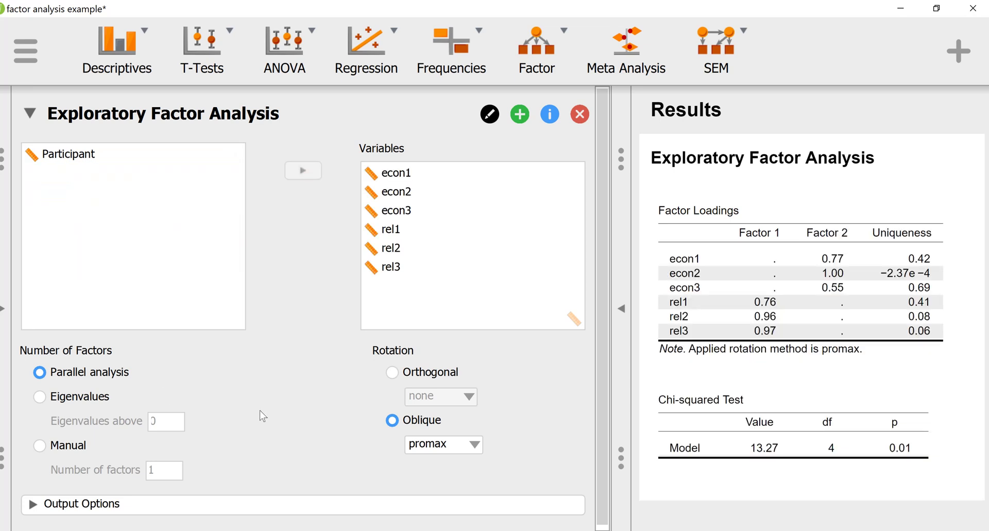
- Switch rotation to orthogonal and set the number of factors manually to 5
left_click(393, 376)
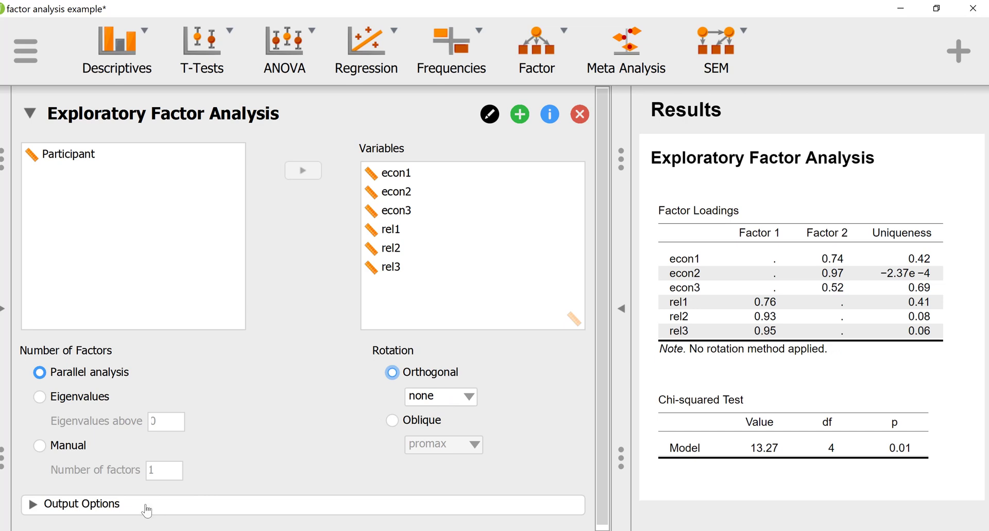
left_click(40, 446)
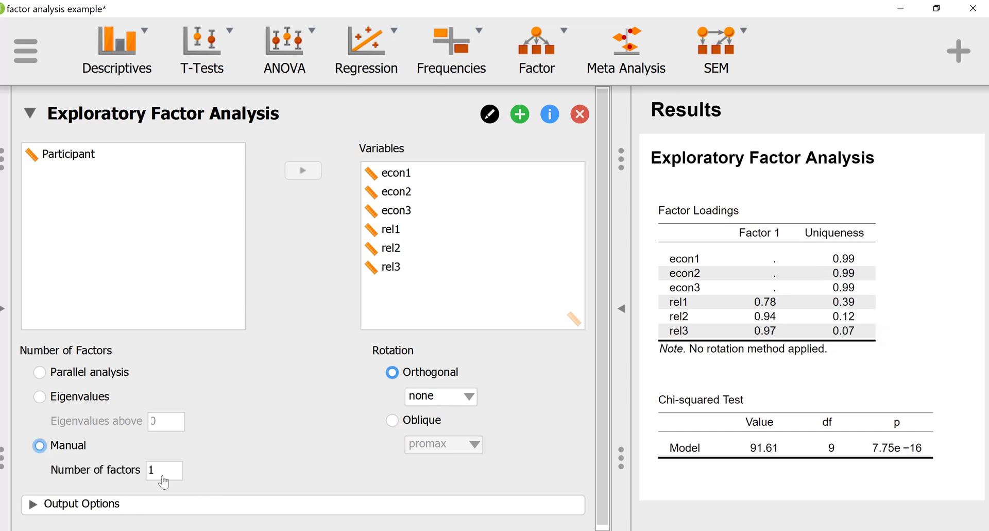
left_click(162, 478)
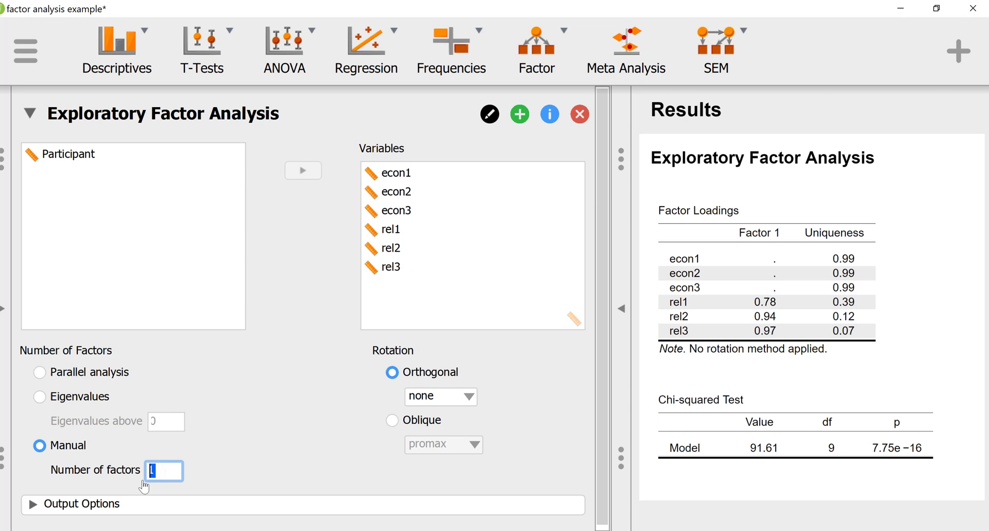
type("5")
scroll(227, 443, "down", 1)
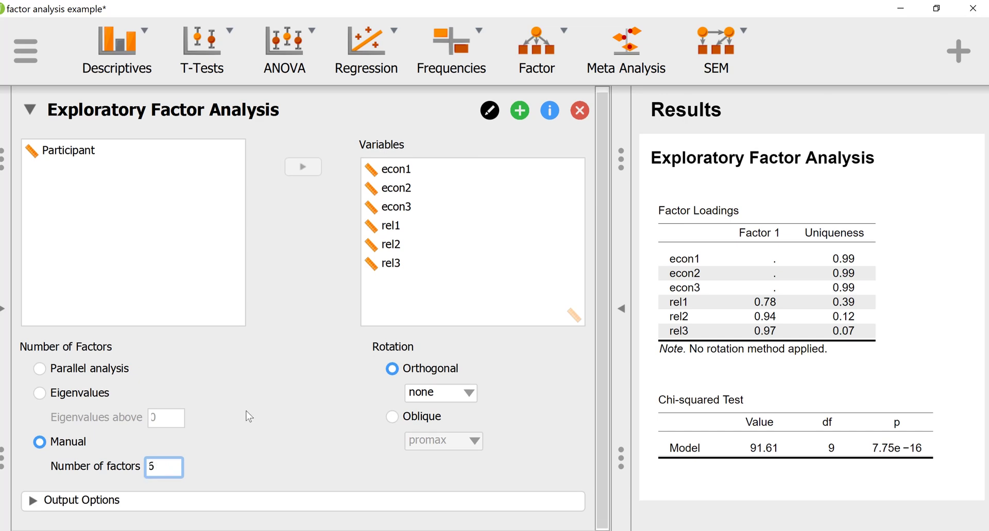
- Lower the loading highlight cut-off to 0.29 and include a scree plot in the output
left_click(178, 501)
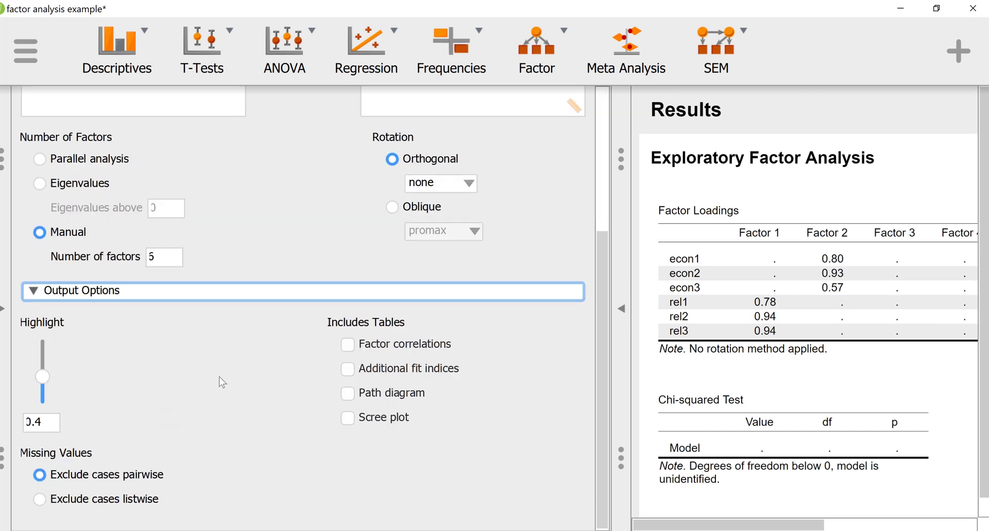
left_click_drag(45, 379, 47, 383)
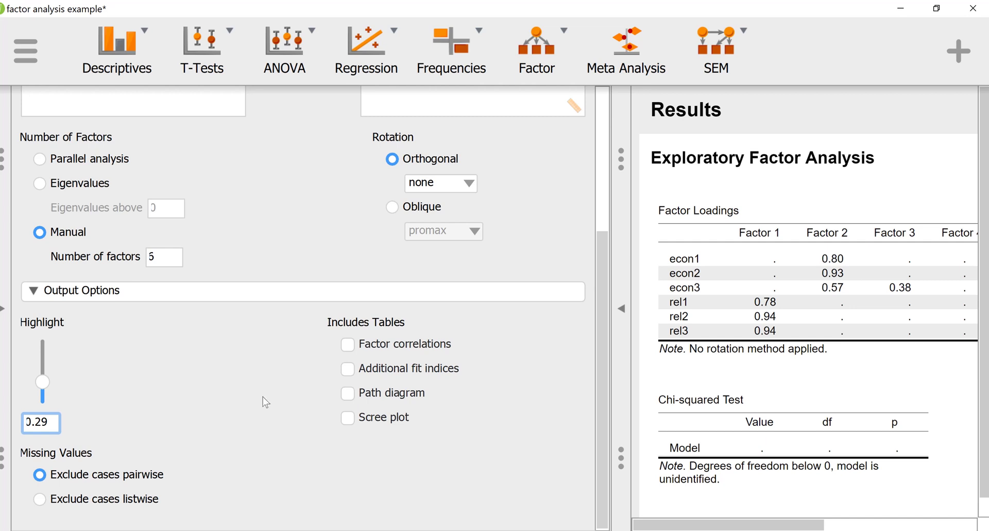
left_click(351, 418)
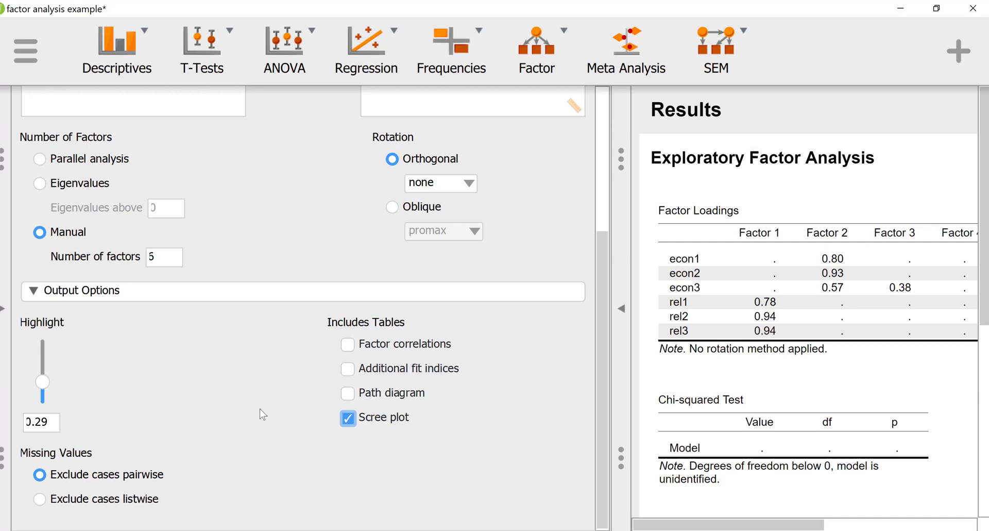
scroll(192, 384, "up", 5)
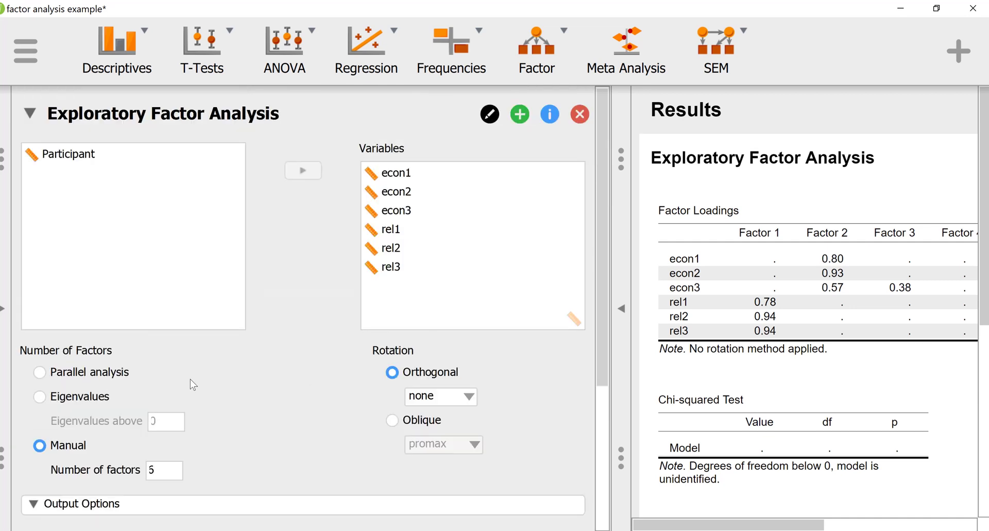
scroll(191, 382, "down", 5)
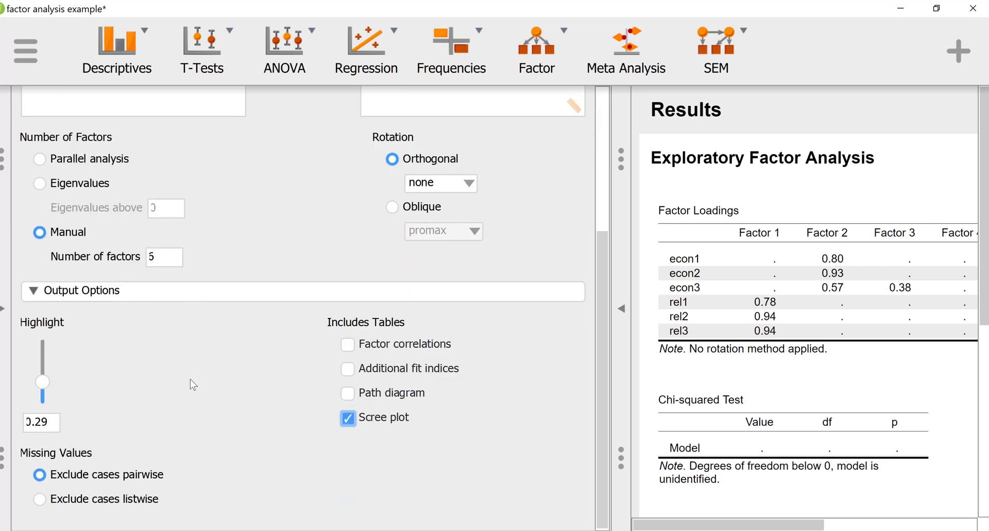
left_click(623, 311)
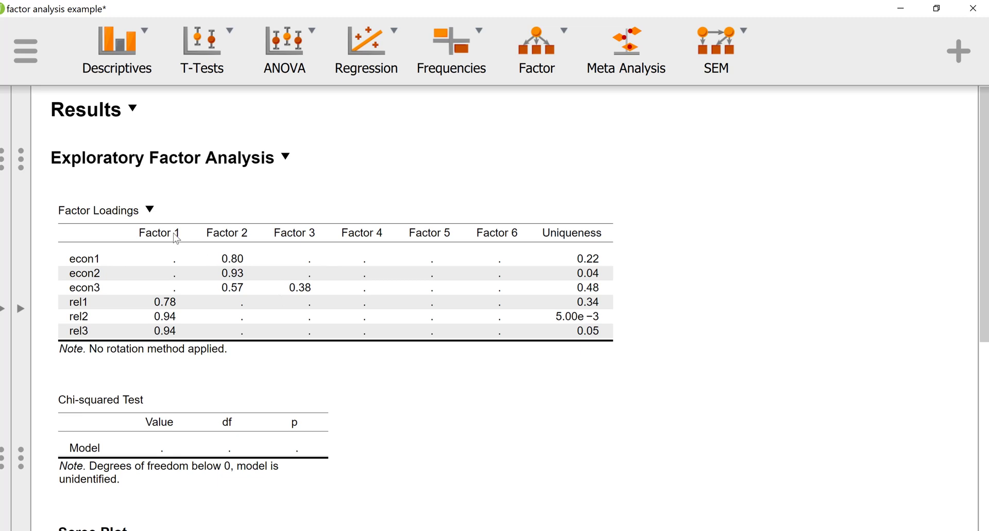
scroll(251, 307, "down", 3)
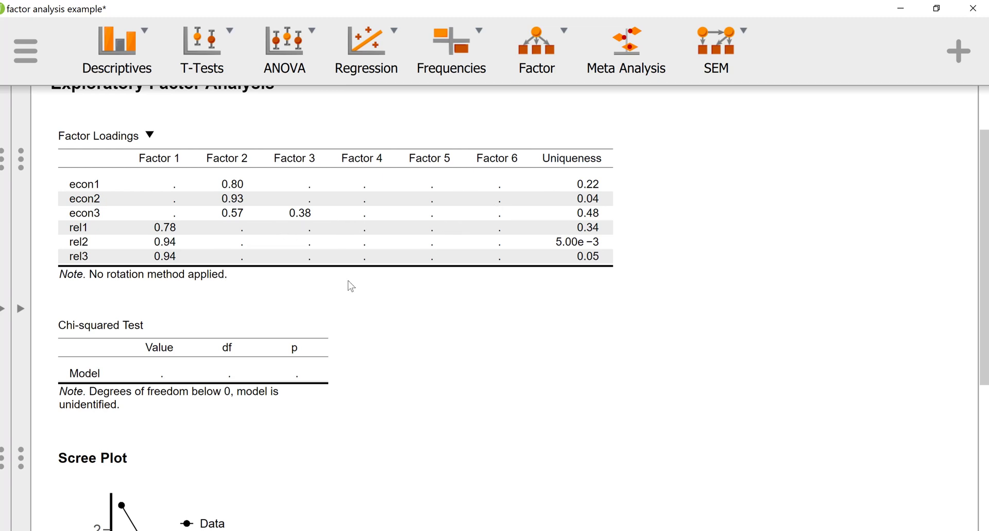
scroll(455, 336, "down", 1)
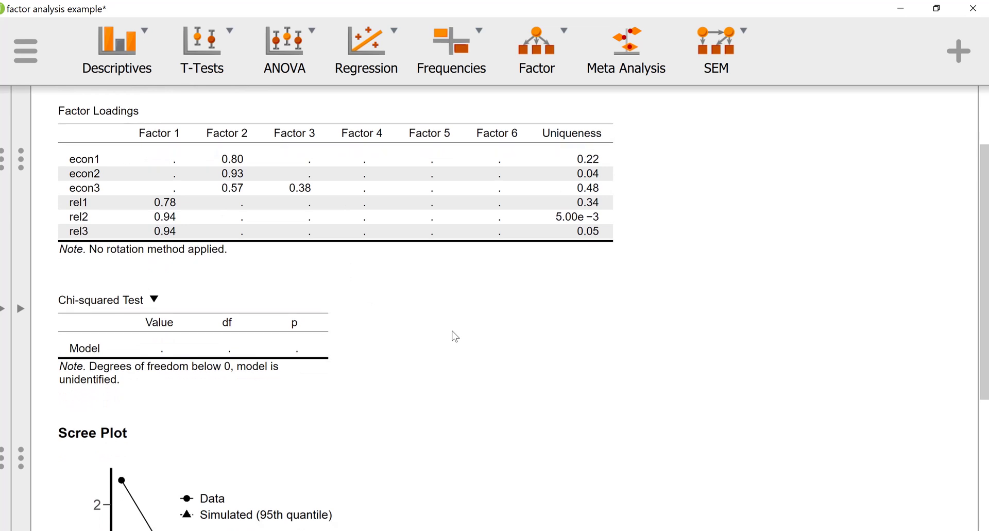
scroll(455, 336, "down", 3)
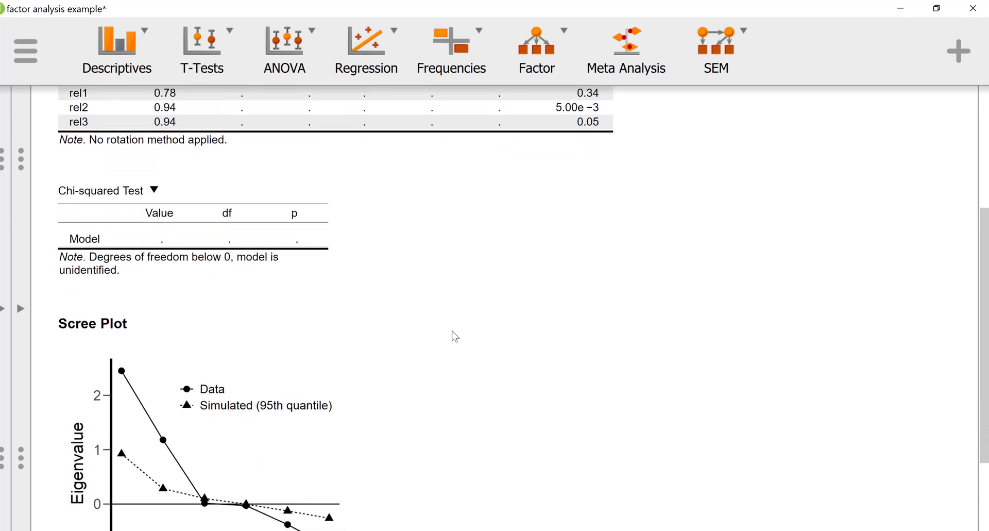
scroll(455, 336, "down", 3)
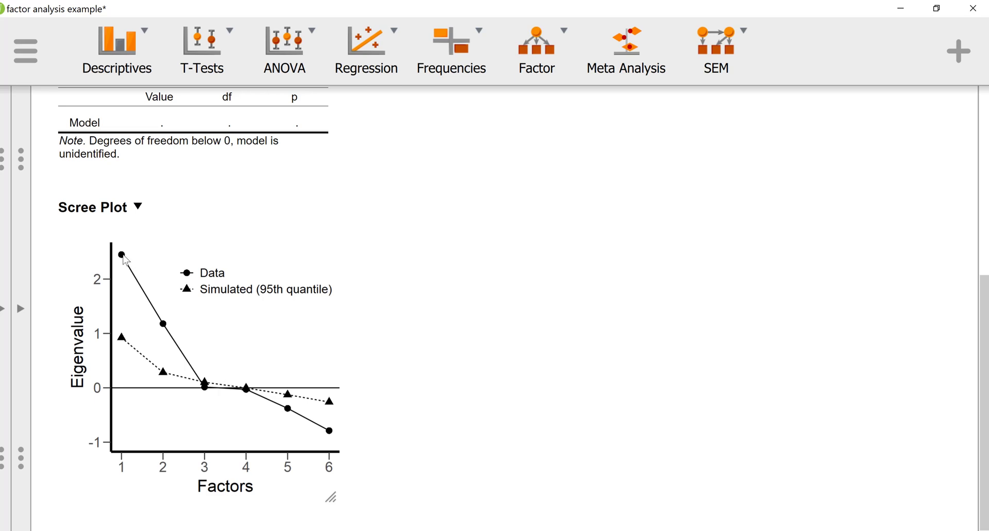
scroll(126, 259, "up", 5)
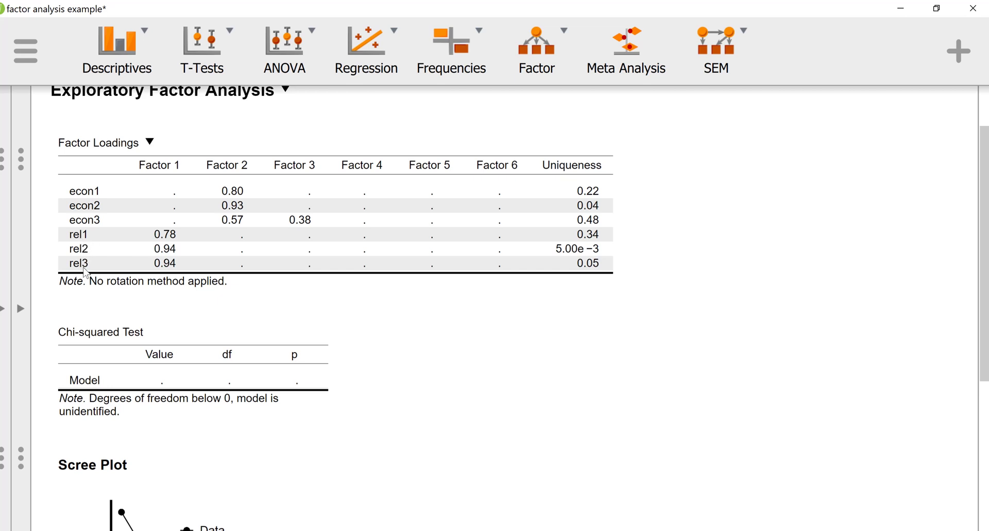
scroll(86, 278, "down", 3)
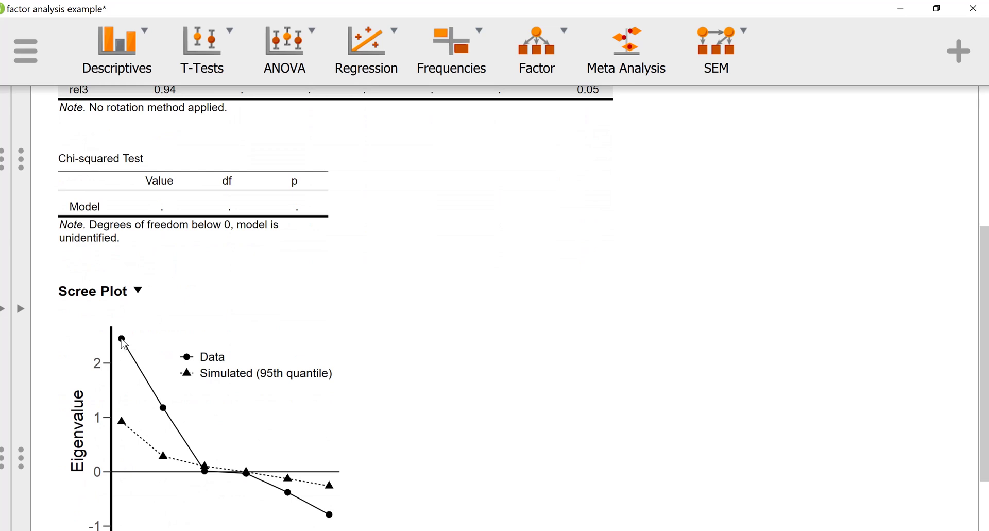
scroll(124, 343, "down", 1)
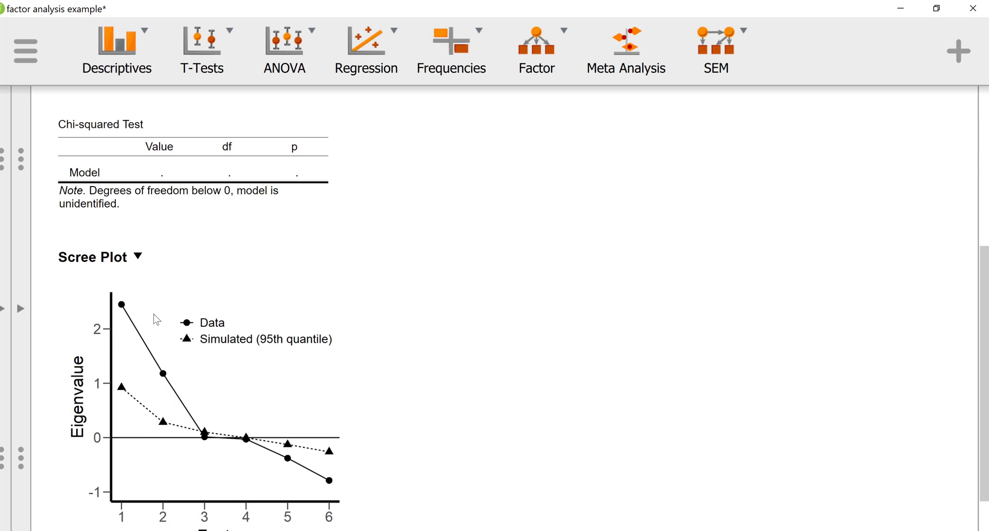
scroll(154, 317, "down", 1)
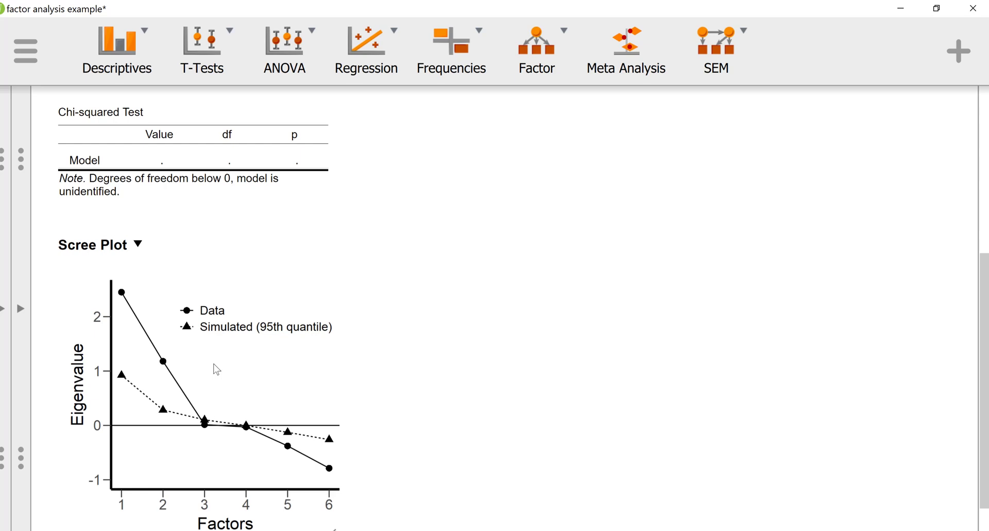
scroll(234, 333, "up", 3)
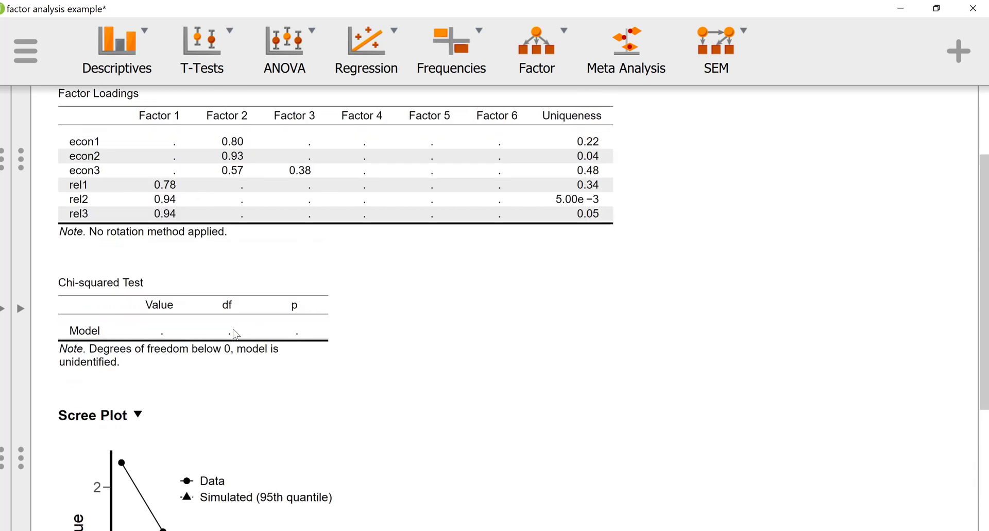
scroll(235, 332, "down", 3)
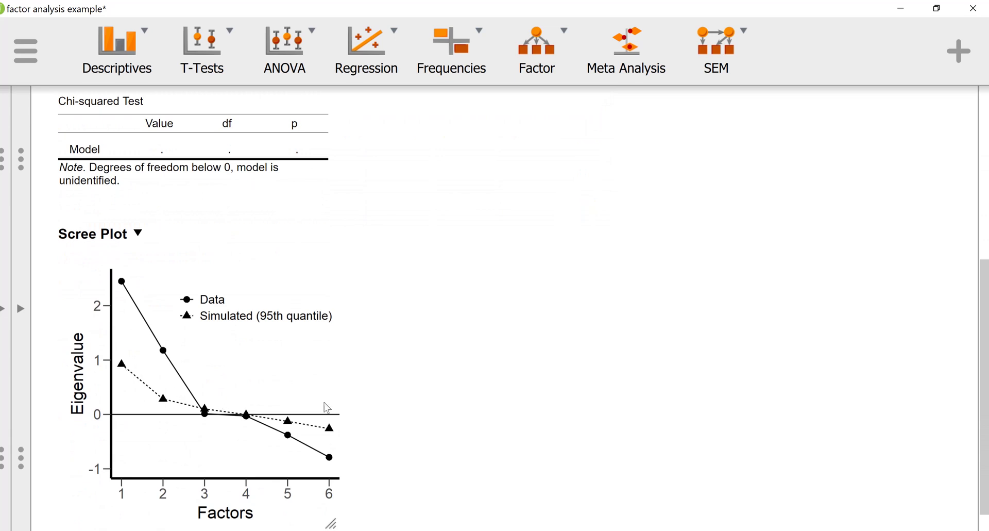
scroll(327, 408, "down", 1)
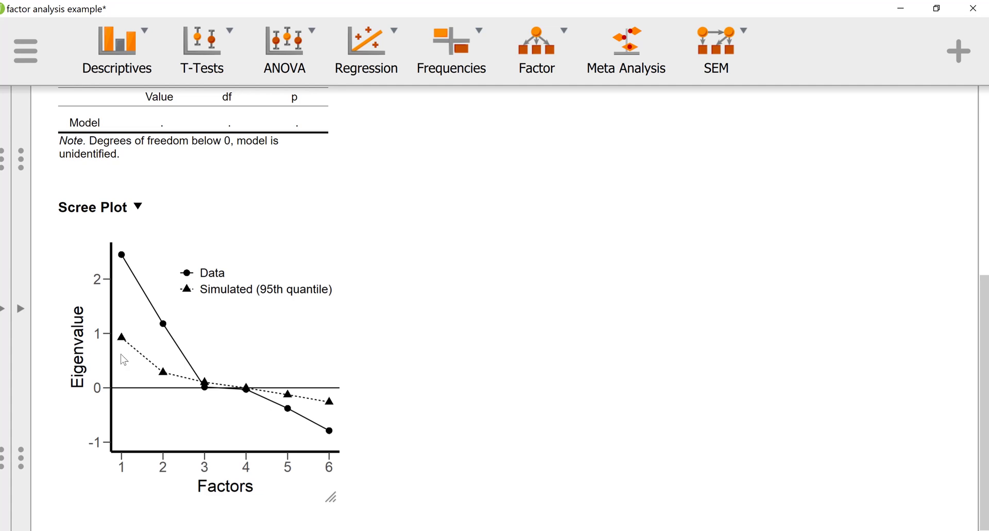
- Reopen the analysis options and set the number of factors to 2
left_click(21, 309)
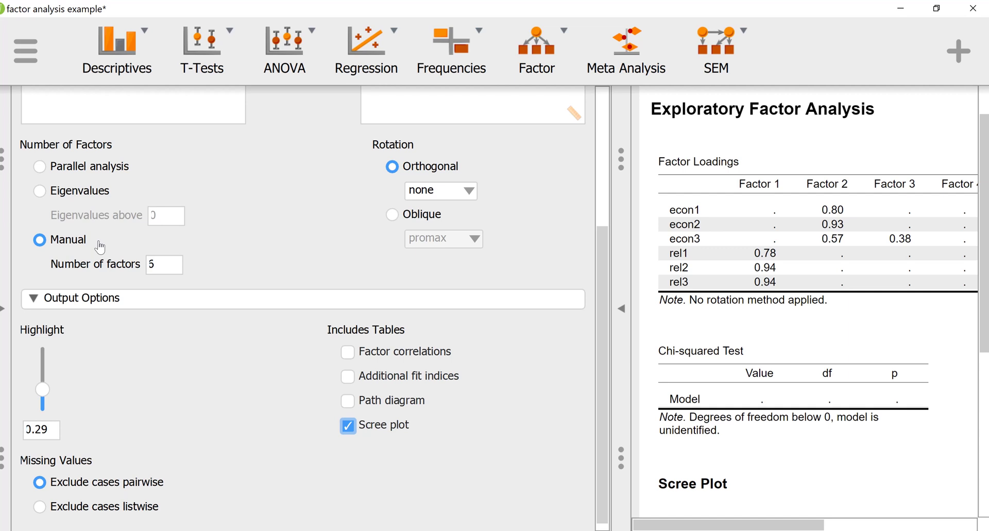
left_click(150, 268)
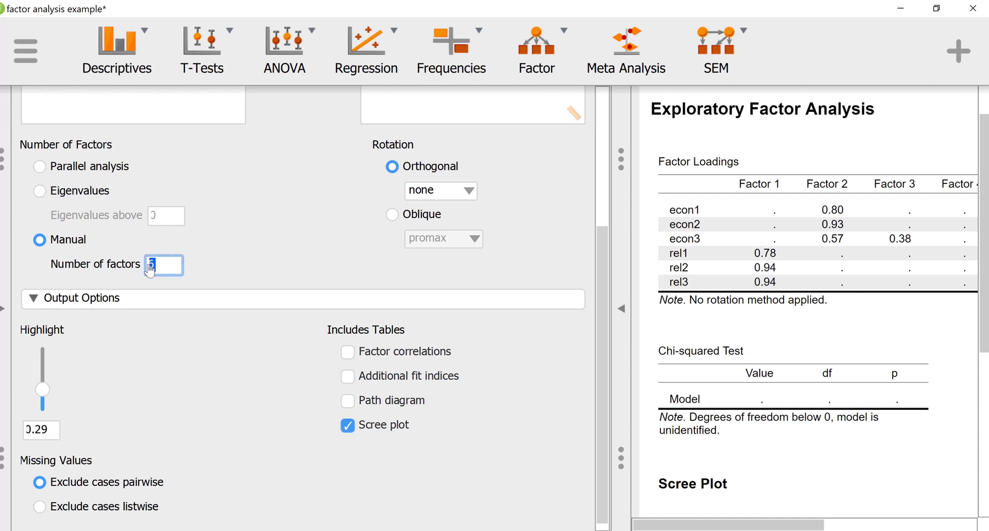
type("2")
left_click(393, 168)
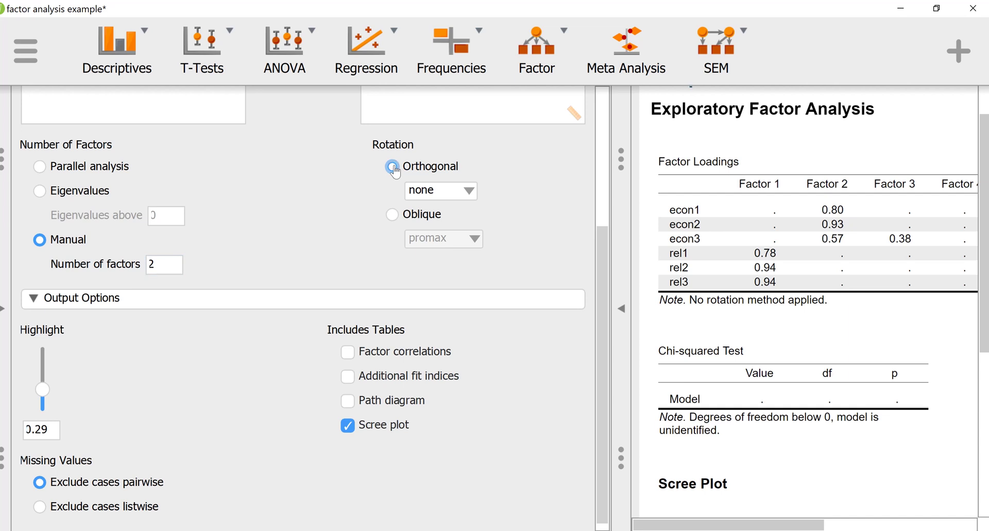
- Choose varimax as the orthogonal rotation method and collapse the options panel
left_click(465, 191)
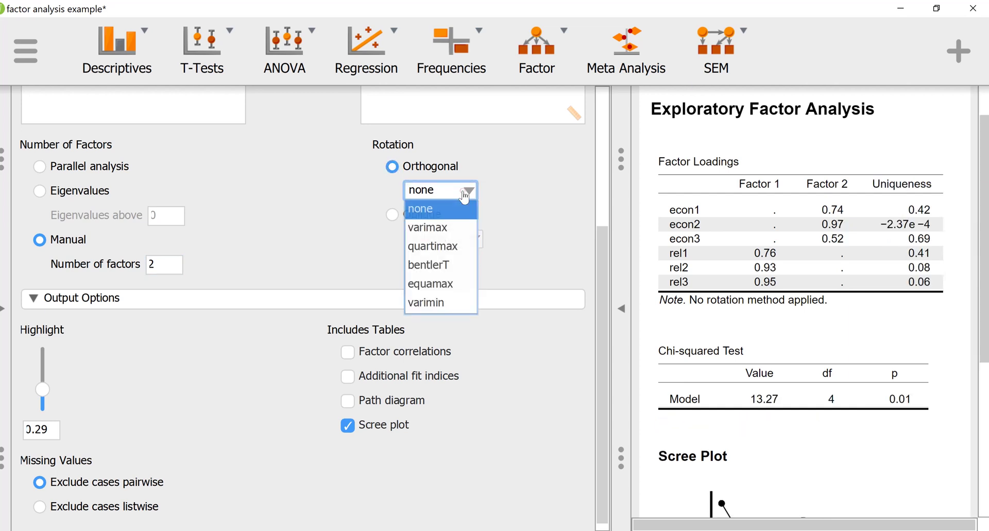
left_click(437, 229)
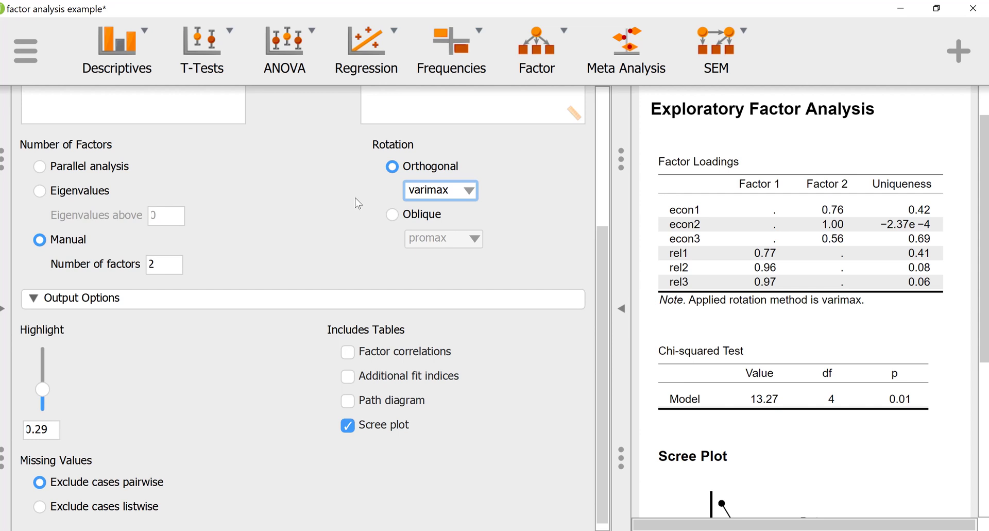
scroll(355, 199, "down", 1)
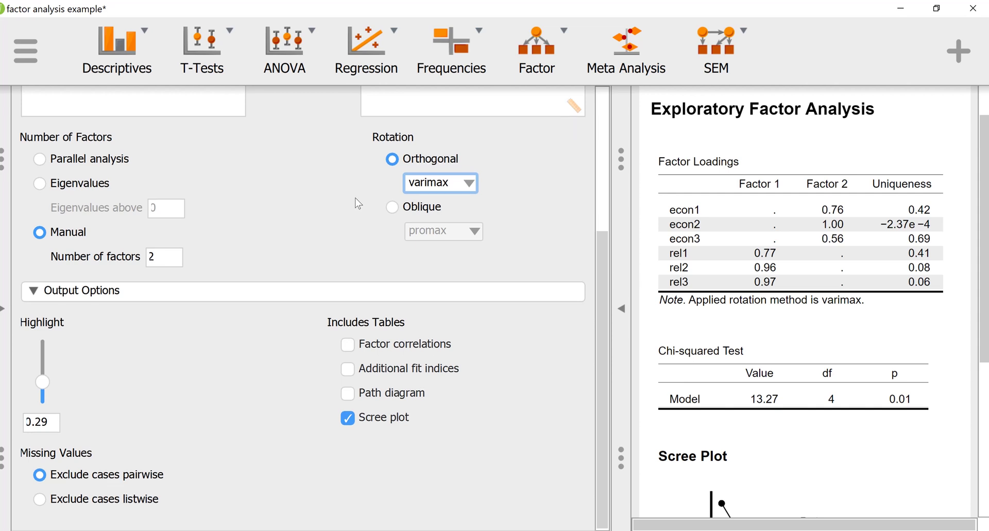
left_click(622, 304)
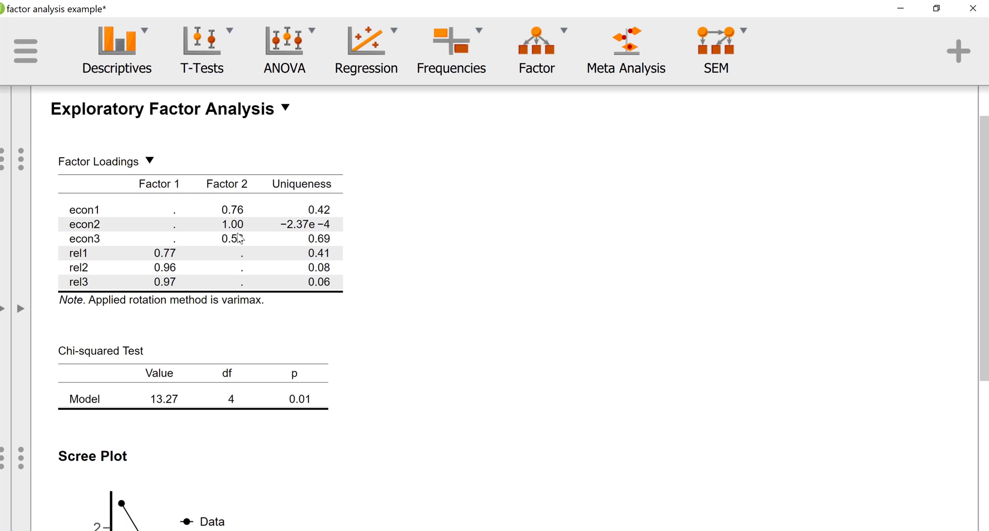
scroll(240, 238, "down", 1)
scroll(240, 238, "up", 2)
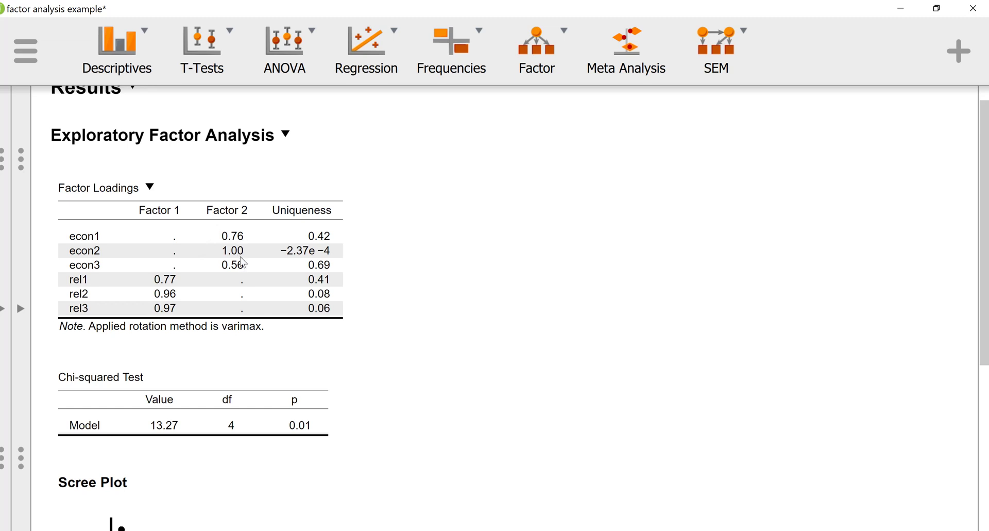
scroll(235, 231, "down", 1)
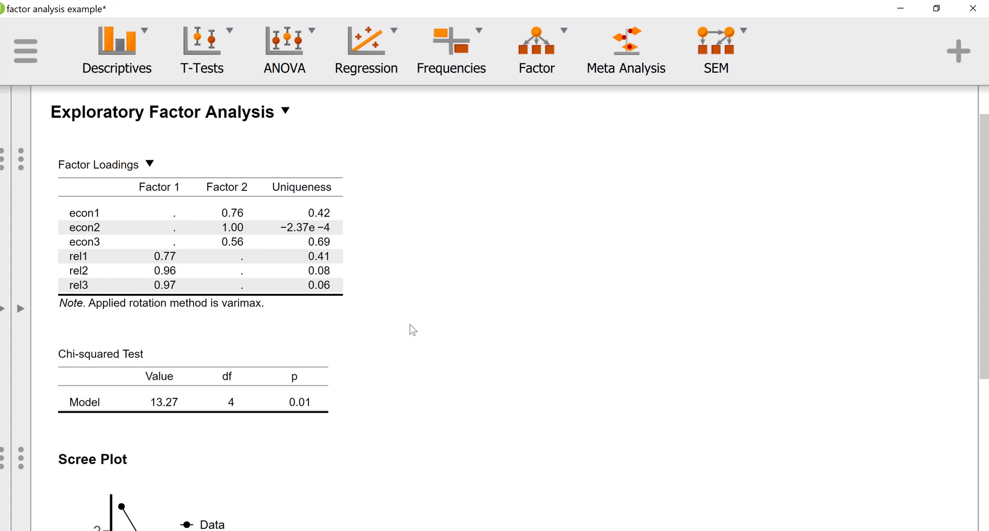
scroll(413, 330, "down", 5)
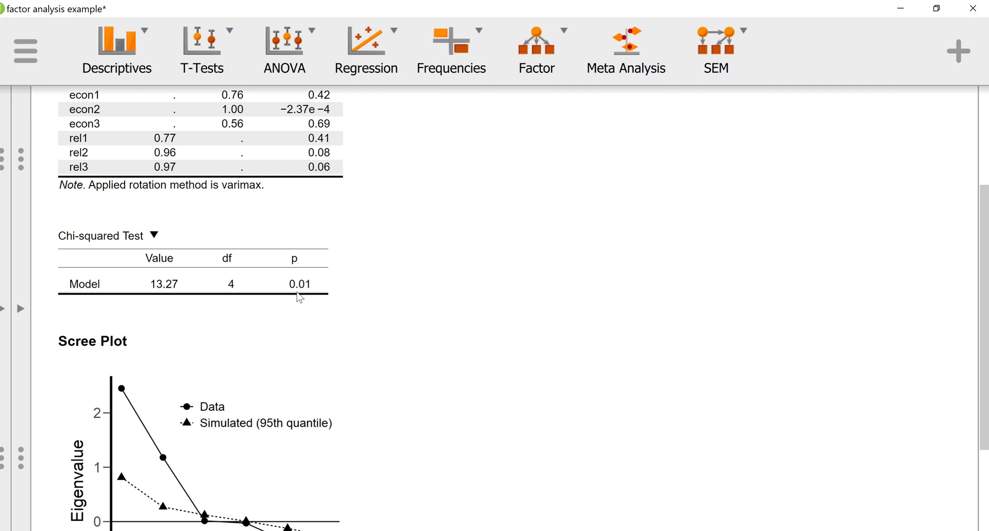
scroll(300, 296, "up", 2)
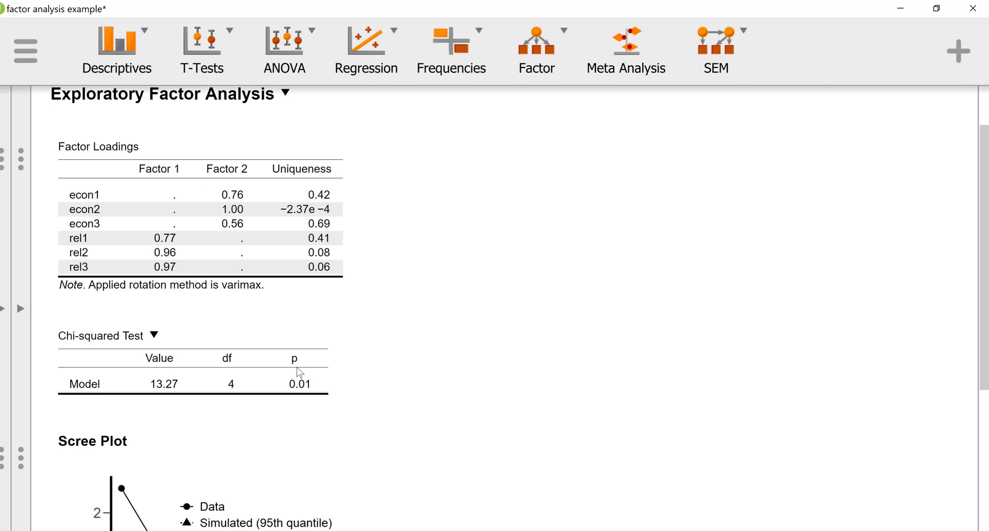
scroll(300, 372, "down", 1)
scroll(300, 372, "up", 2)
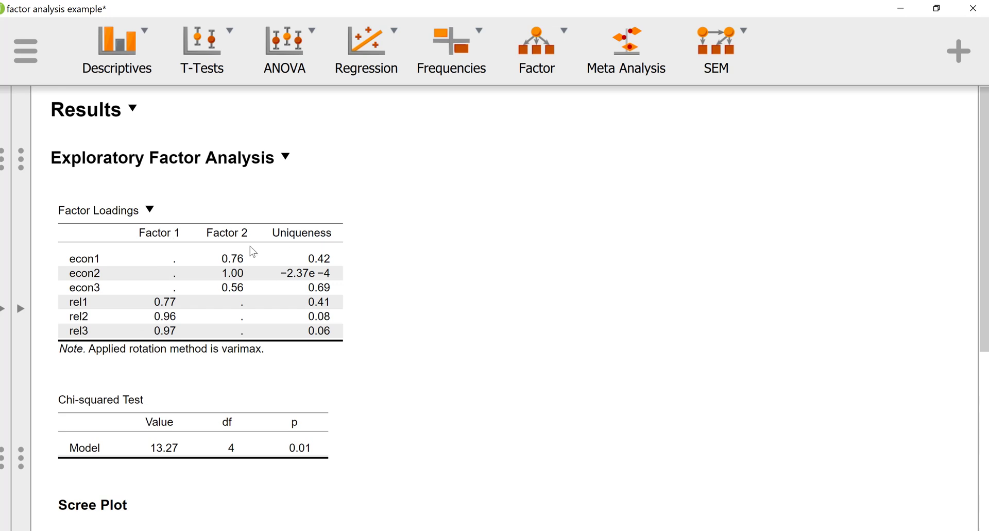
scroll(230, 314, "down", 3)
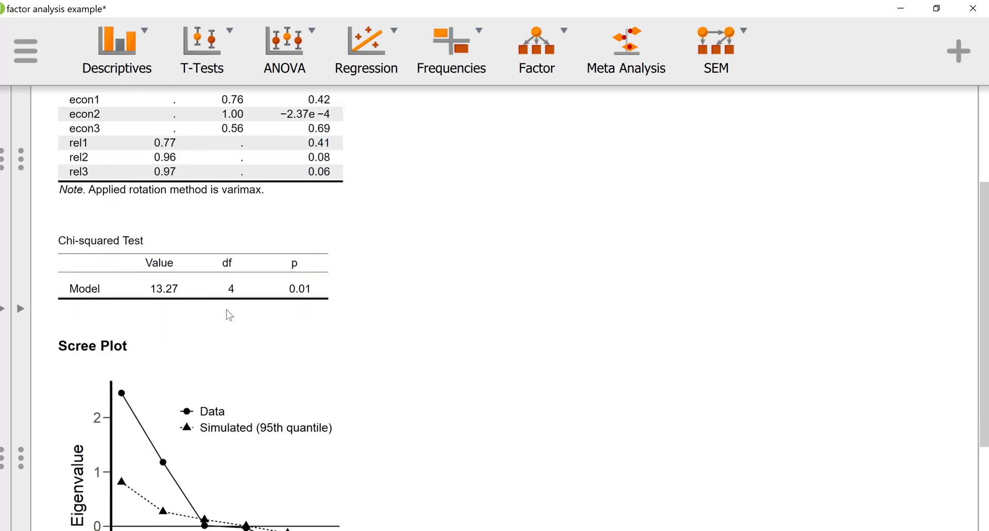
scroll(317, 282, "up", 3)
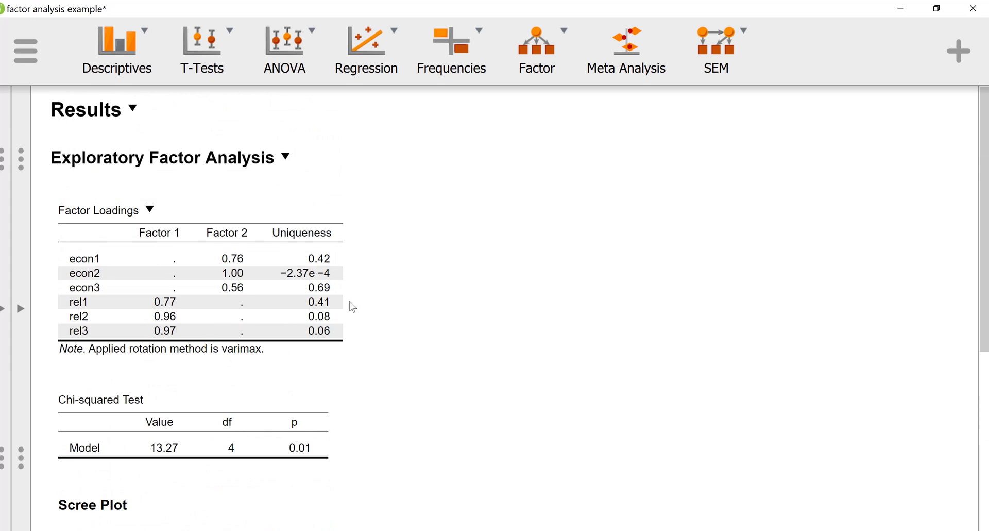
scroll(353, 313, "down", 5)
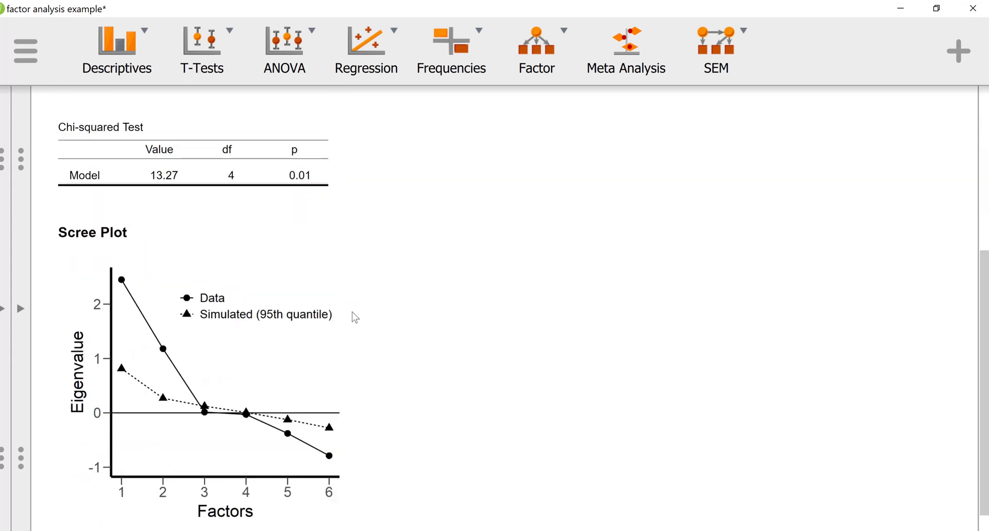
scroll(353, 315, "up", 3)
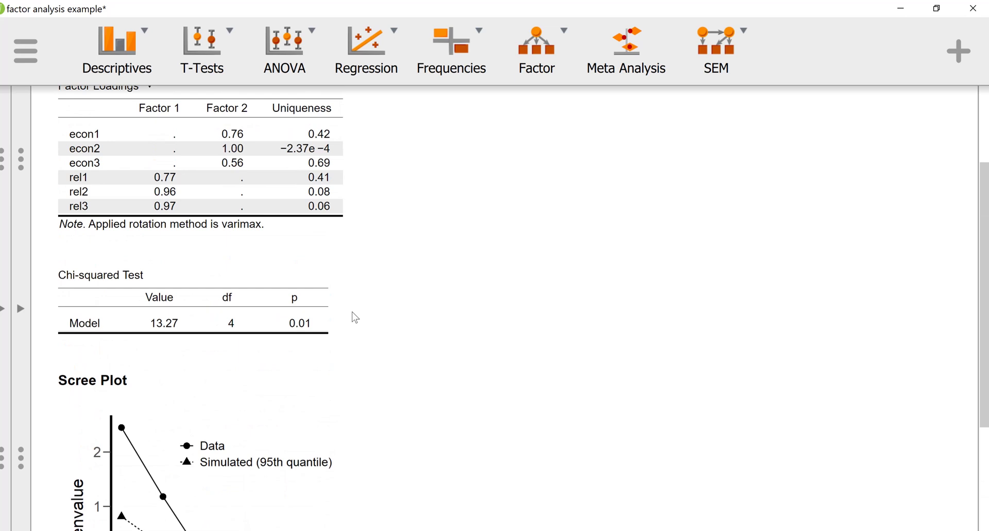
scroll(353, 316, "up", 2)
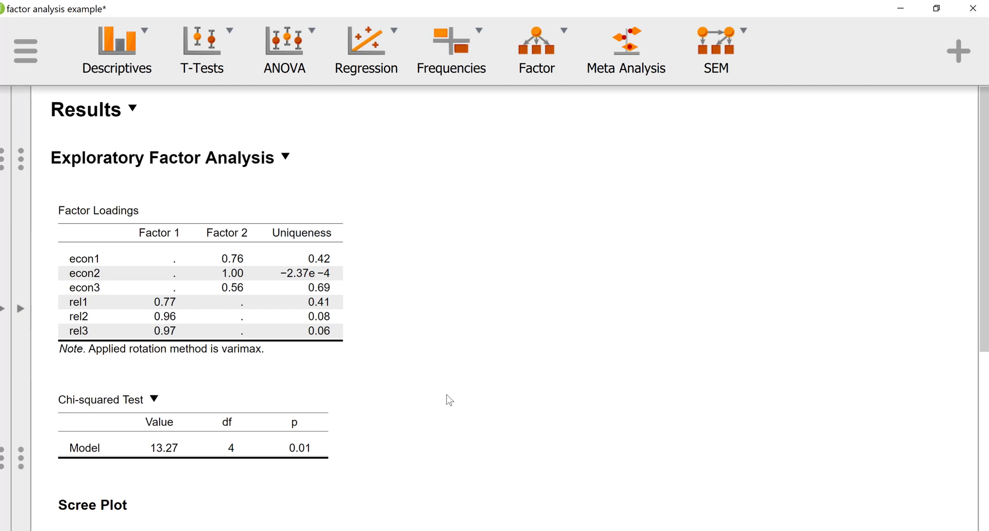
scroll(449, 400, "down", 2)
scroll(450, 400, "up", 1)
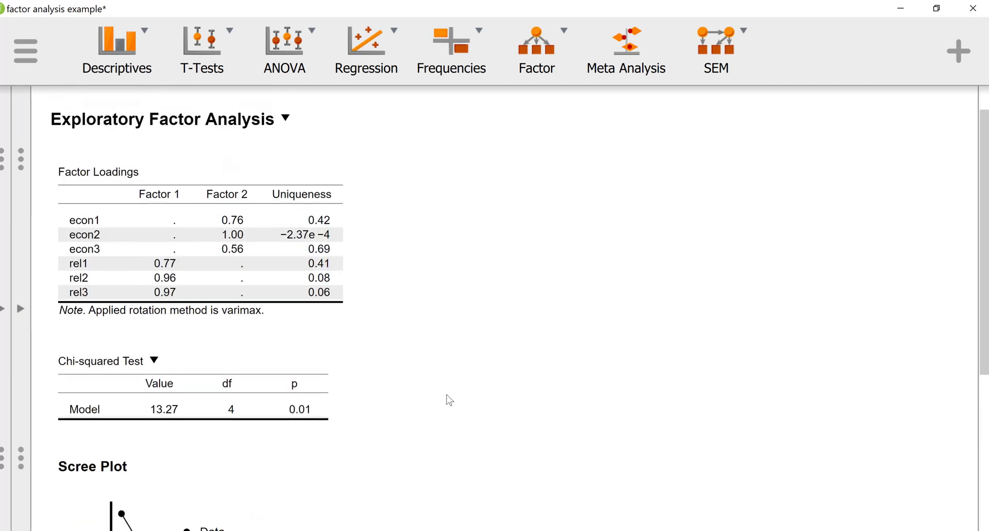
scroll(449, 400, "up", 1)
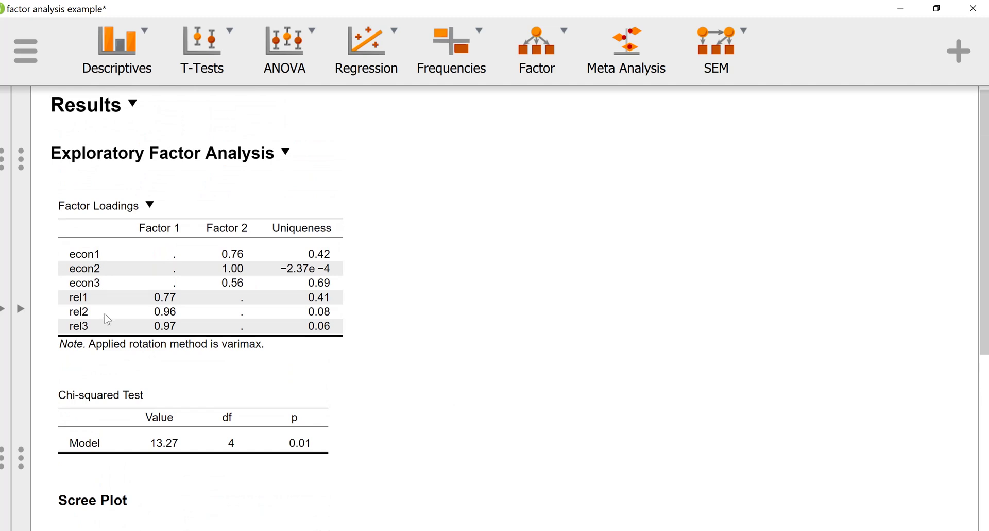
left_click(21, 310)
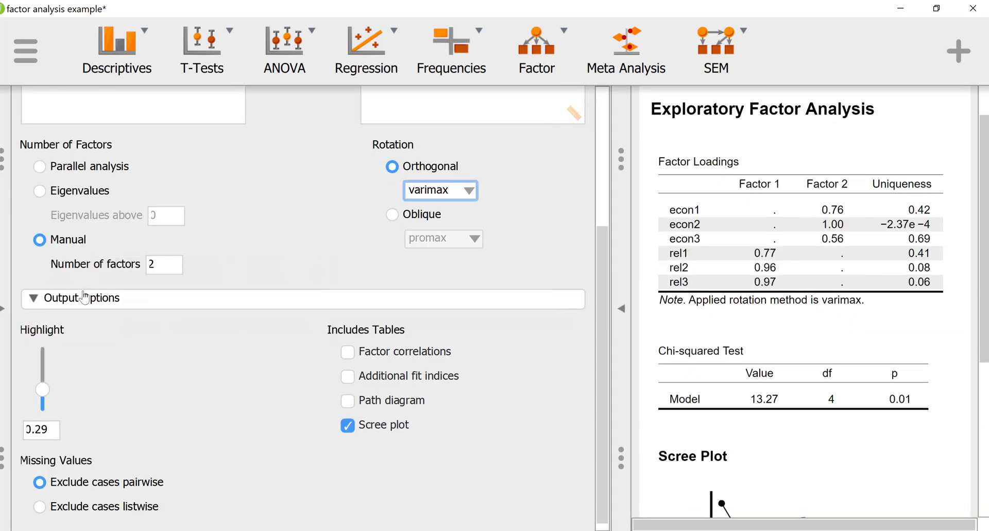
scroll(826, 391, "down", 3)
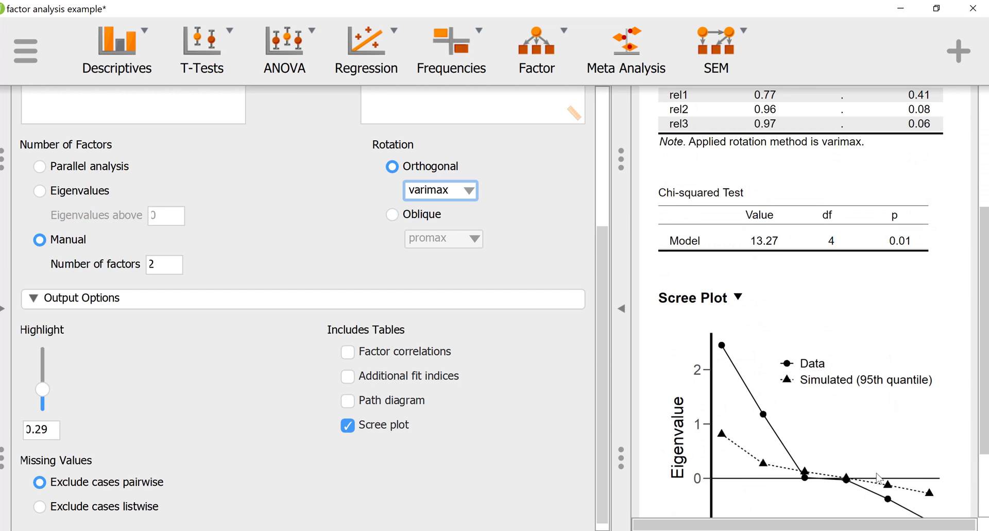
scroll(703, 310, "up", 1)
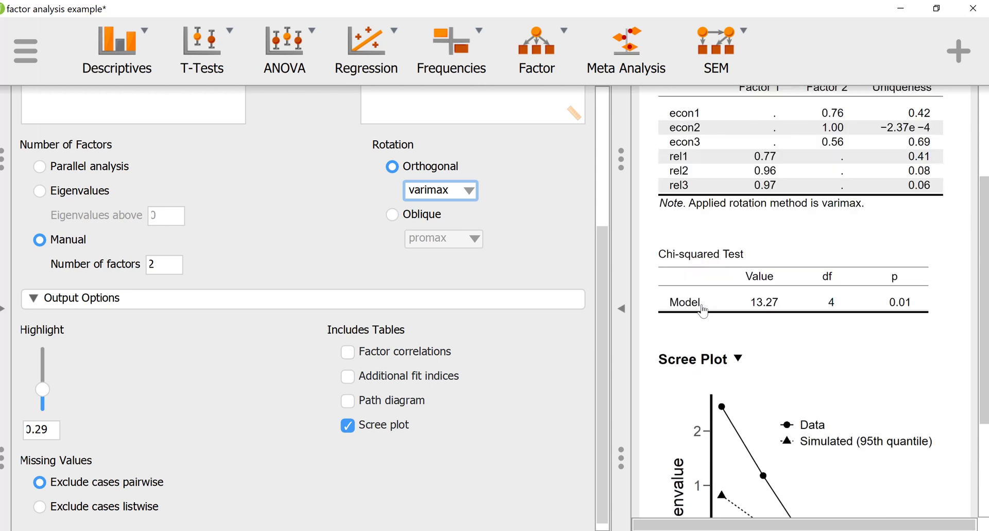
scroll(703, 311, "up", 2)
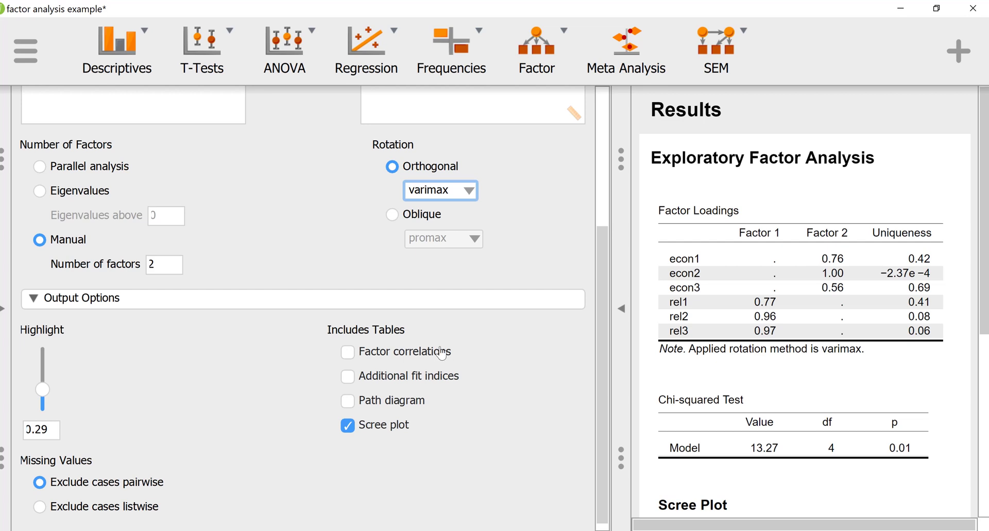
- Add a path diagram and inspect its F1–rel1–rel3 and F2–econ1–econ3 links
left_click(347, 401)
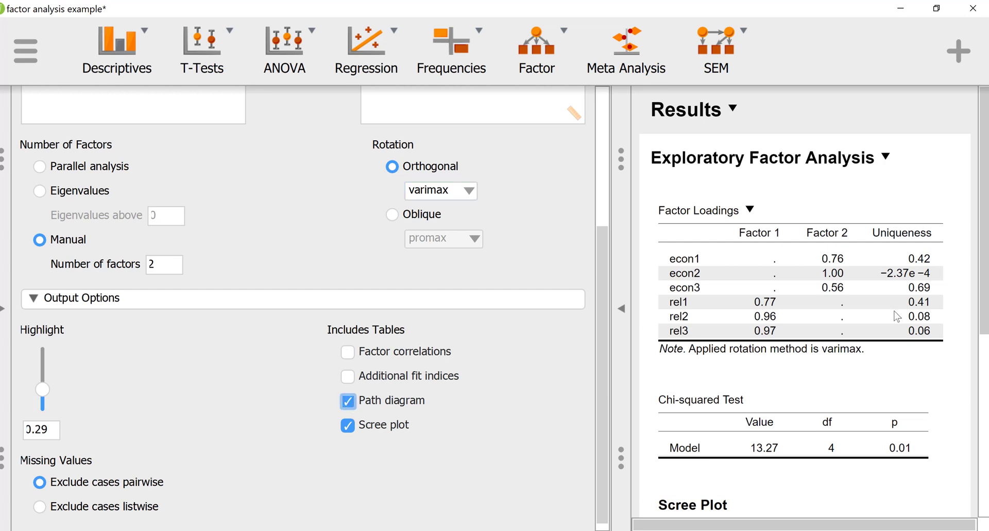
scroll(876, 330, "down", 6)
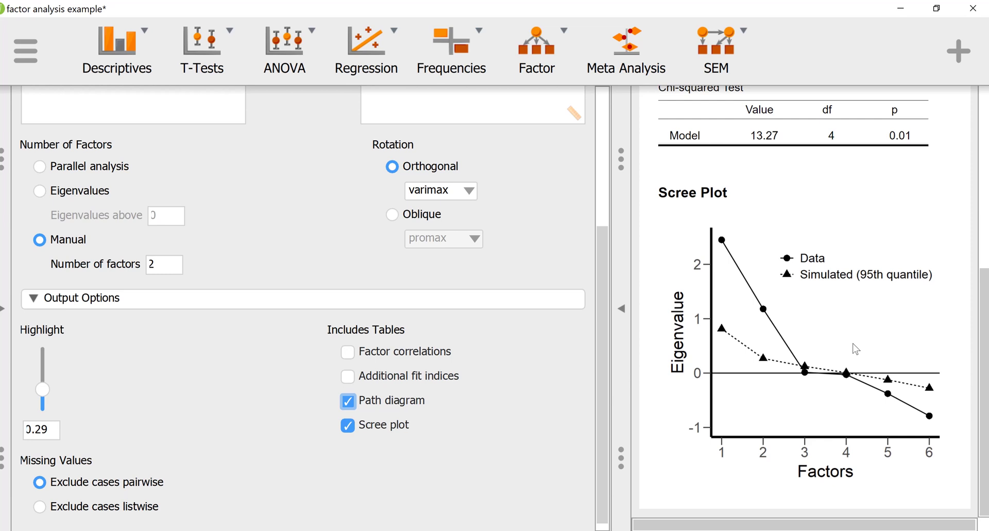
scroll(819, 359, "right", 5)
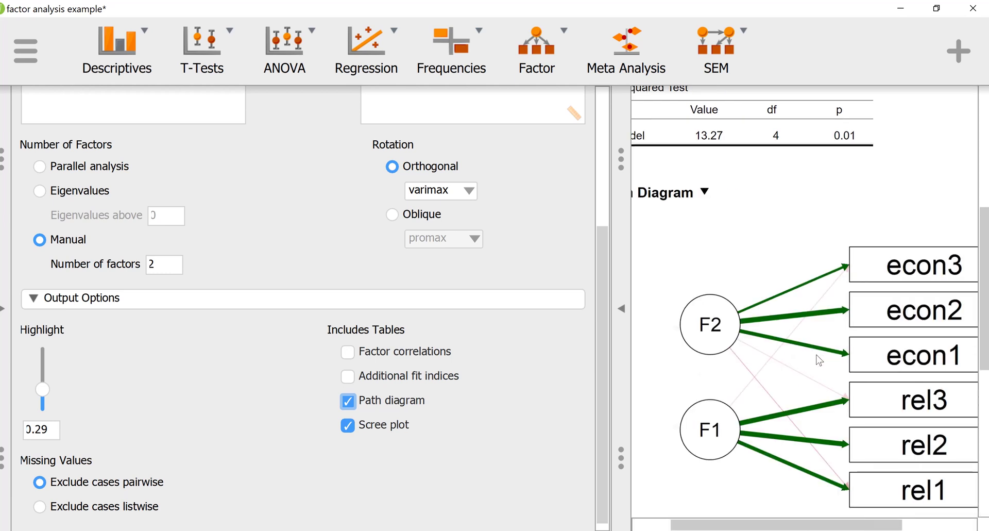
scroll(819, 359, "left", 3)
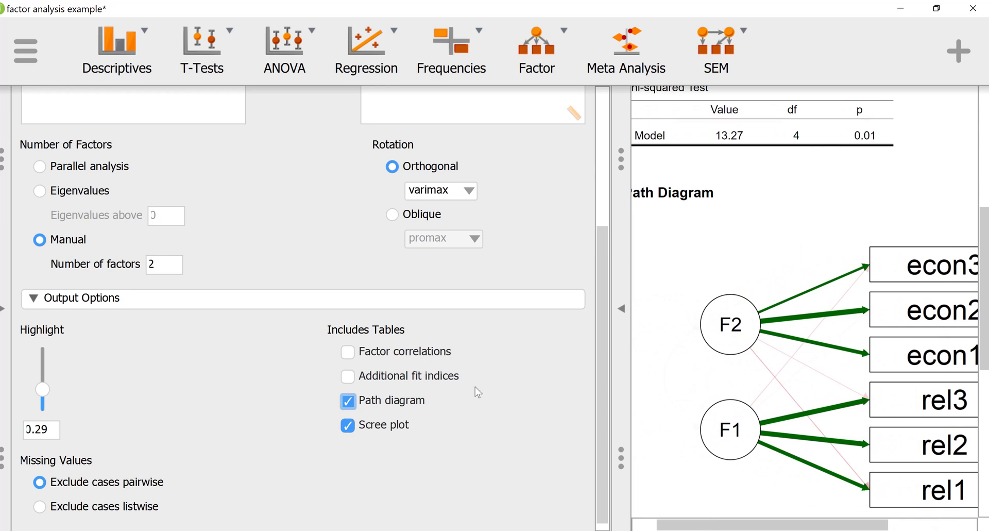
scroll(475, 387, "down", 1)
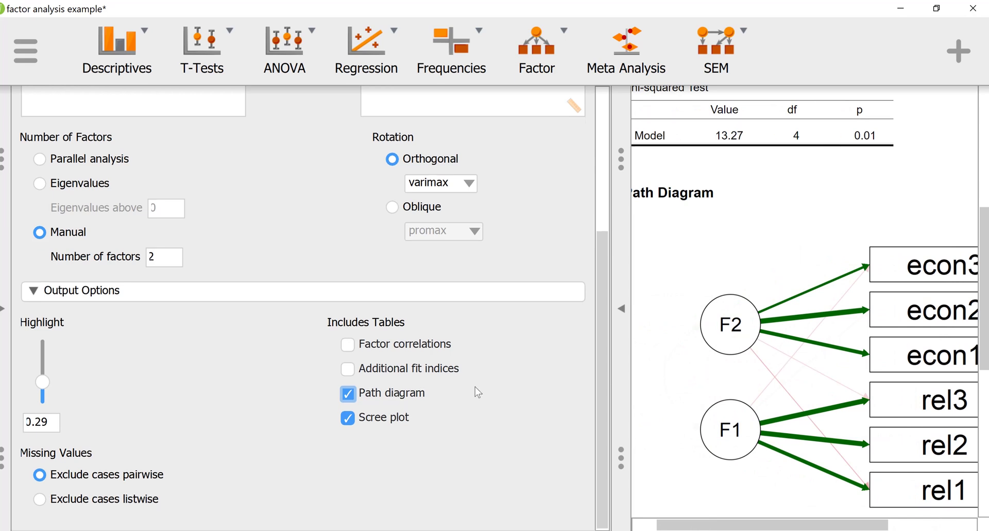
scroll(475, 388, "up", 5)
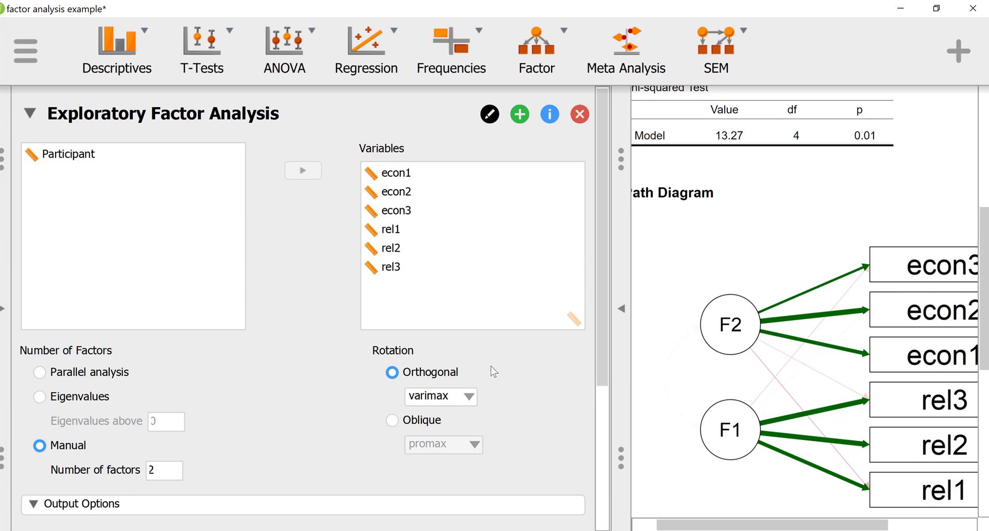
scroll(736, 330, "up", 3)
scroll(736, 330, "down", 2)
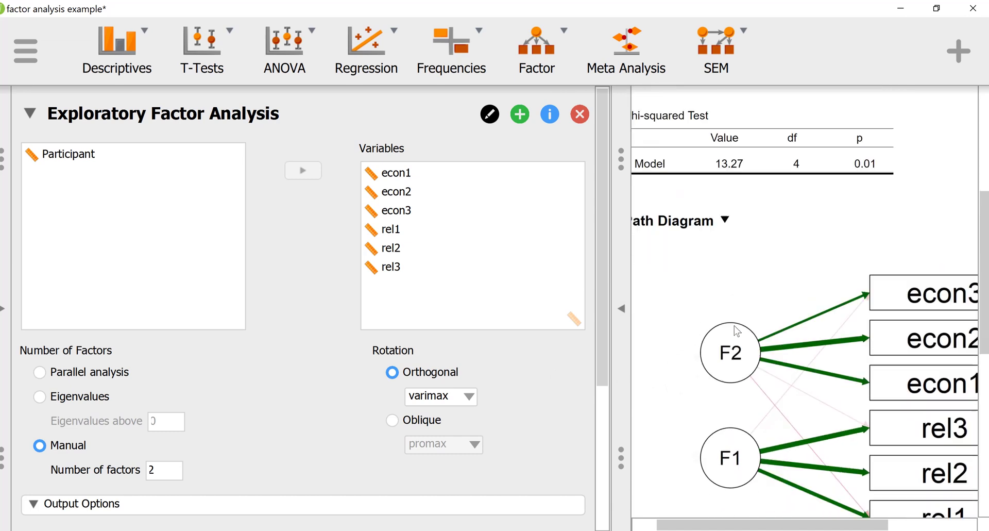
scroll(736, 330, "up", 3)
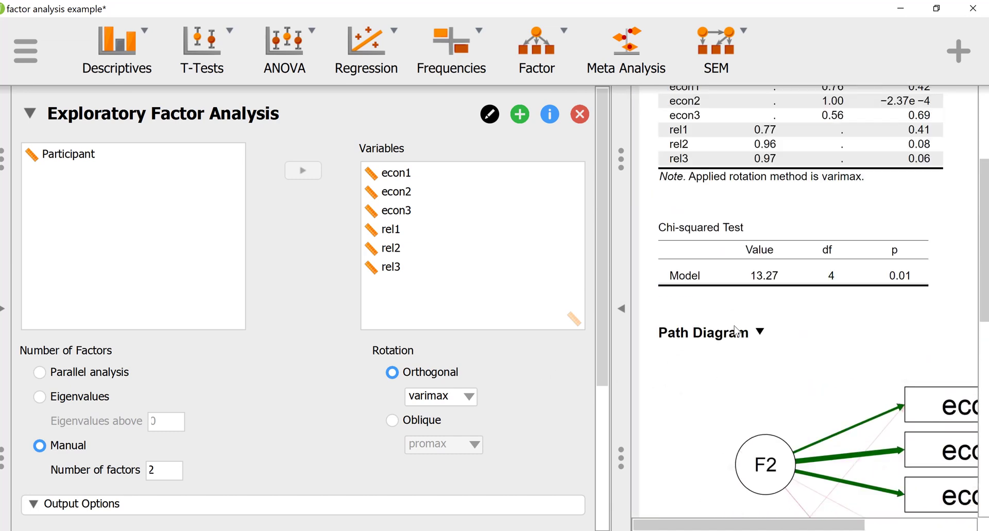
scroll(737, 330, "up", 4)
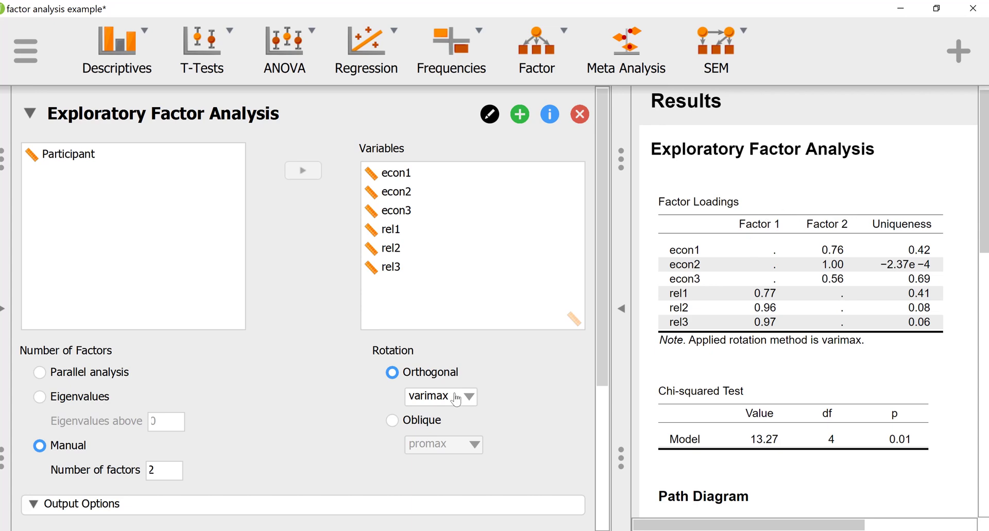
scroll(321, 381, "down", 4)
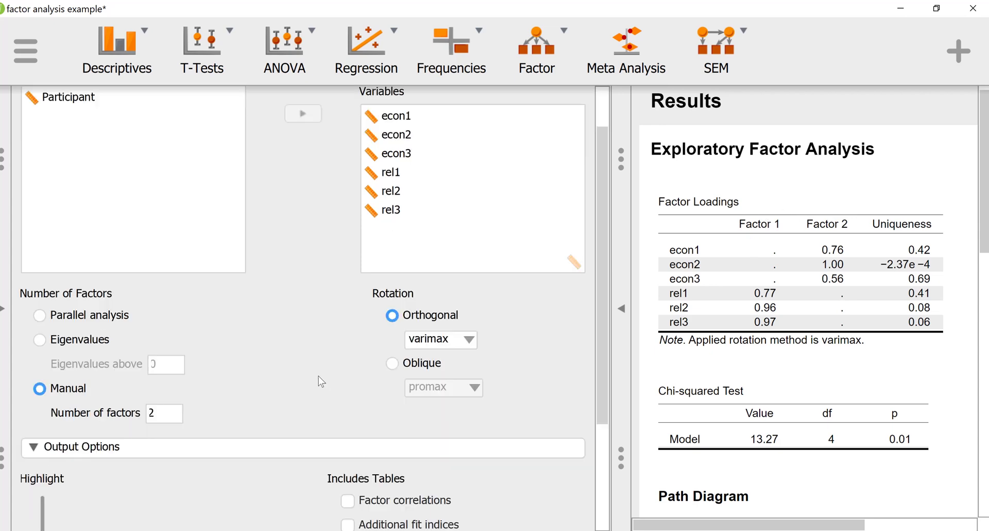
scroll(320, 381, "up", 4)
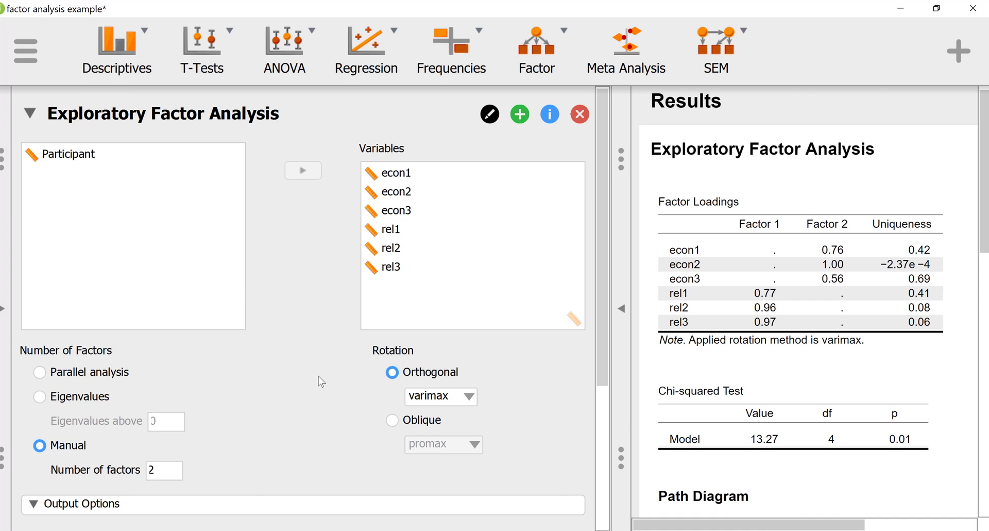
scroll(318, 377, "down", 4)
scroll(318, 375, "up", 4)
scroll(318, 376, "down", 4)
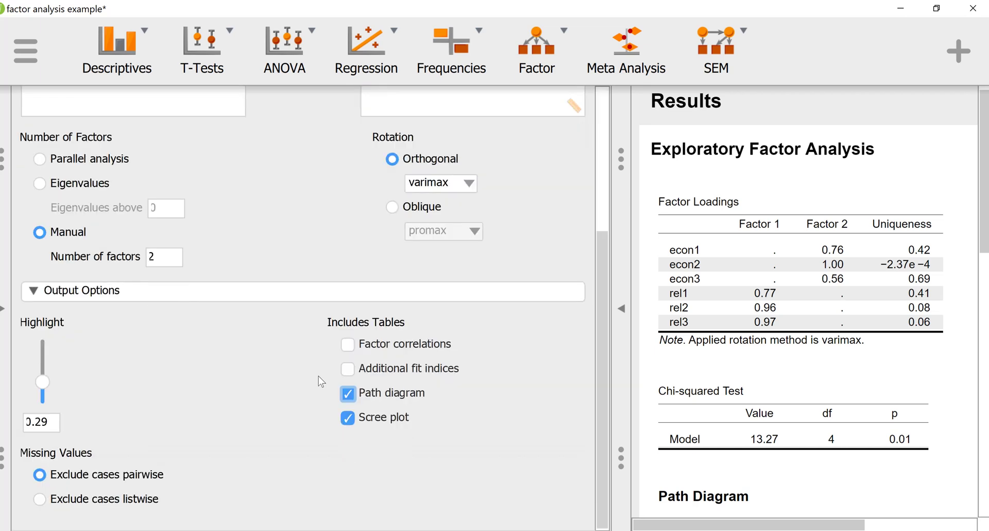
- Include the Additional fit indices table and review RMSEA 0.20, TLI 0.85 and BIC −3.36
left_click(351, 371)
scroll(662, 381, "down", 2)
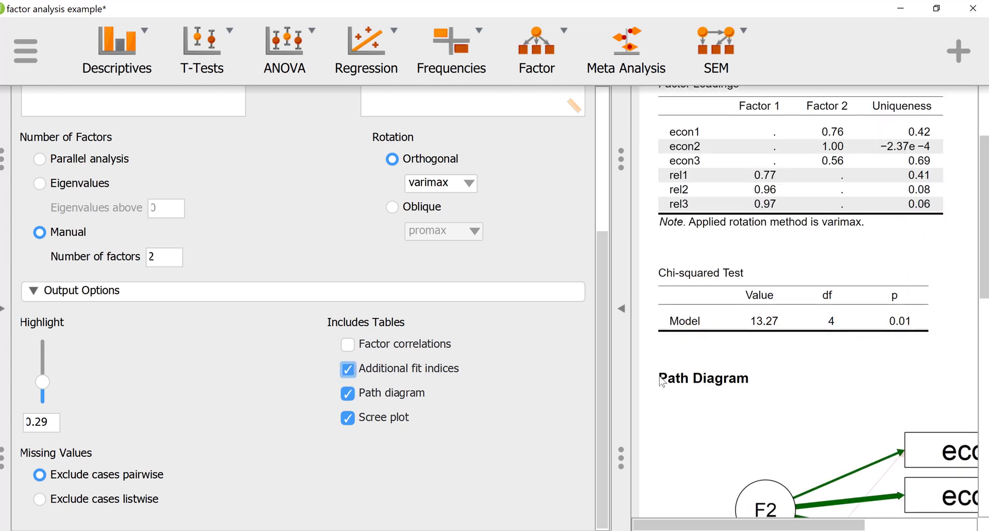
scroll(662, 382, "down", 9)
scroll(662, 381, "up", 3)
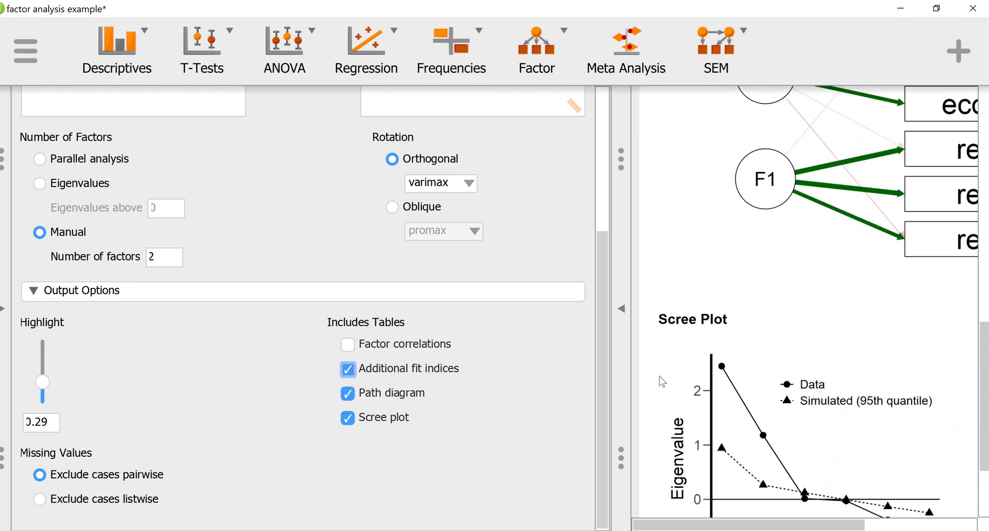
scroll(662, 381, "down", 3)
scroll(662, 381, "up", 7)
scroll(663, 381, "up", 3)
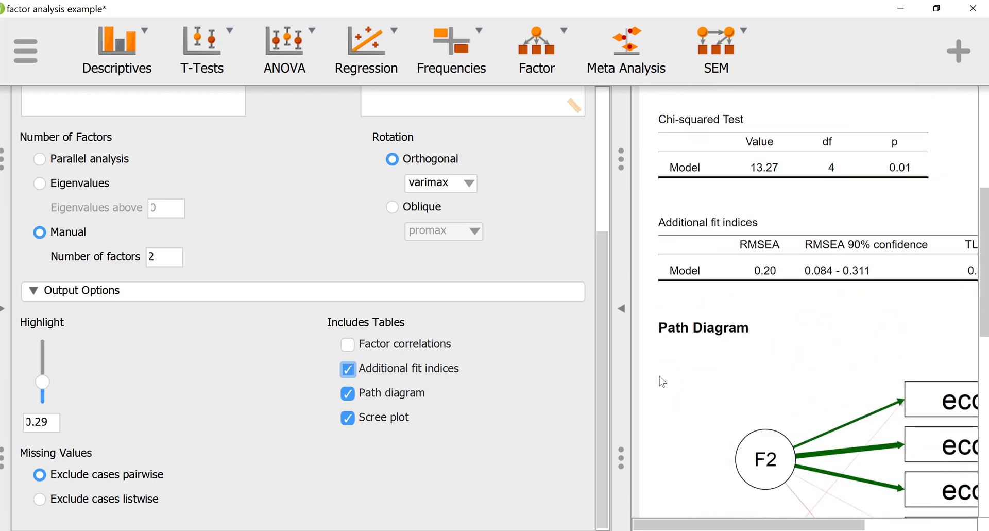
scroll(782, 362, "right", 3)
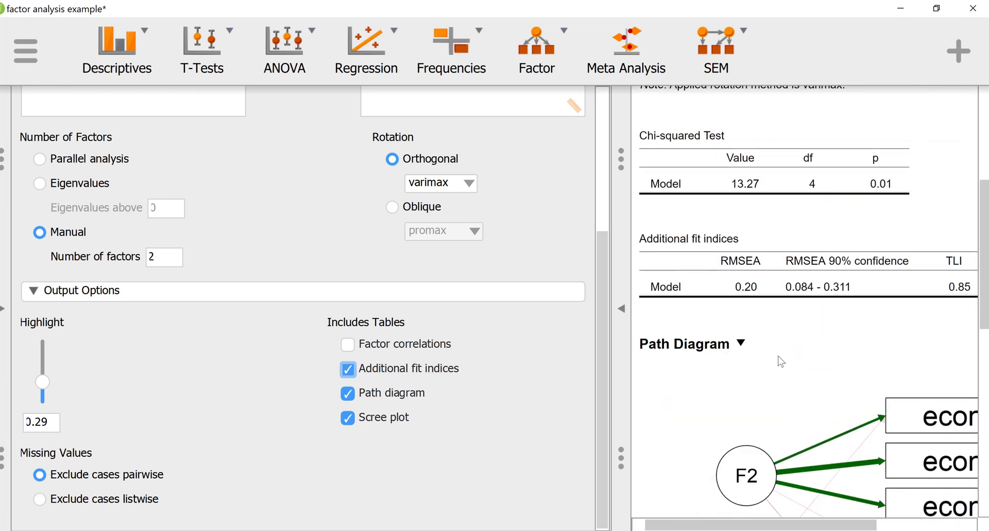
scroll(782, 361, "right", 2)
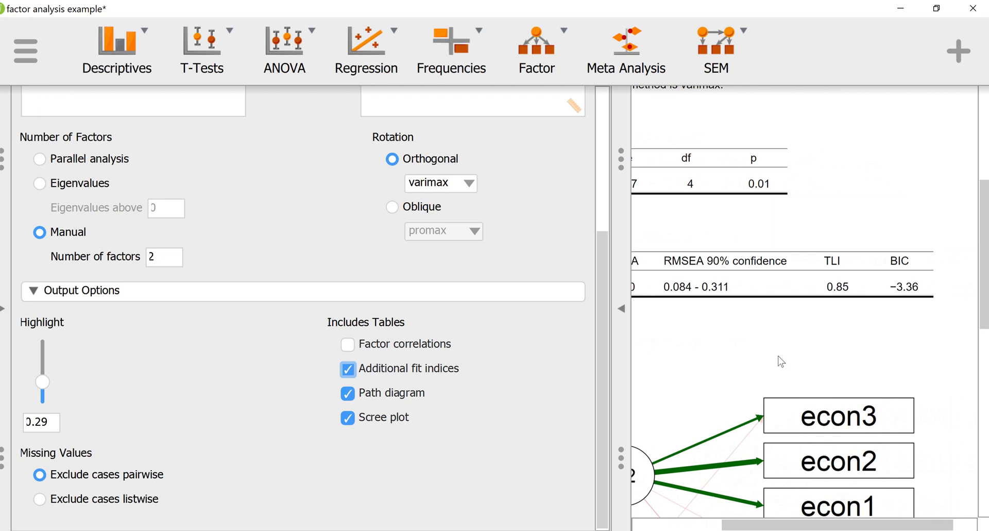
scroll(782, 362, "left", 3)
scroll(781, 361, "left", 2)
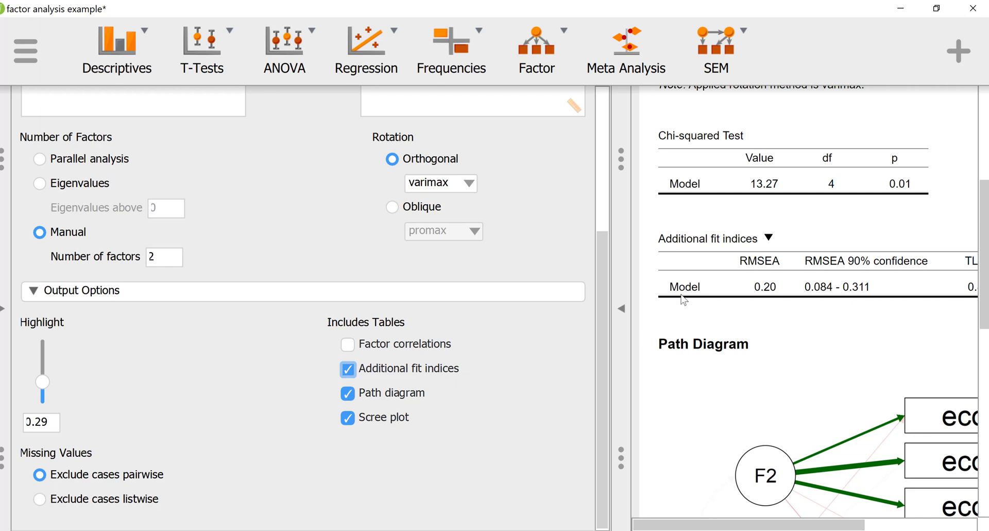
scroll(681, 296, "up", 2)
scroll(683, 299, "up", 3)
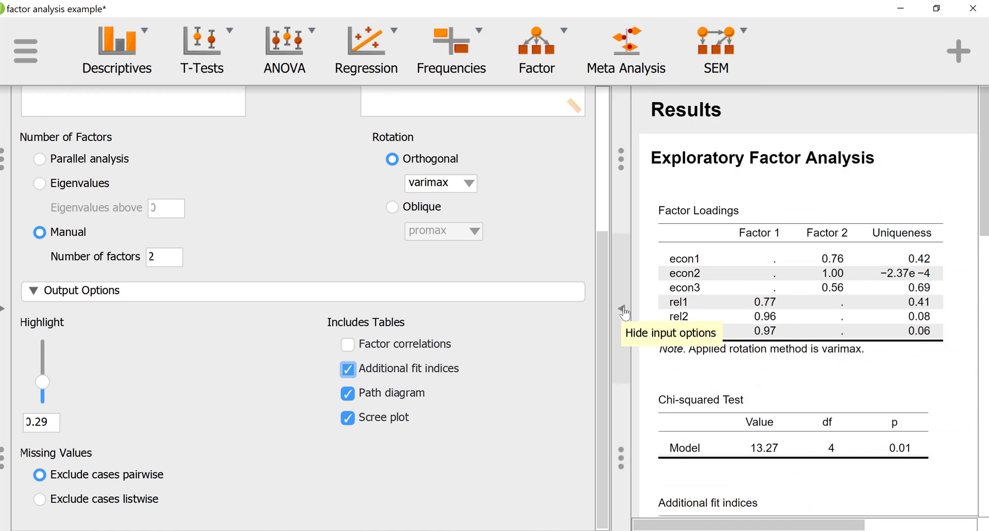
scroll(515, 314, "up", 4)
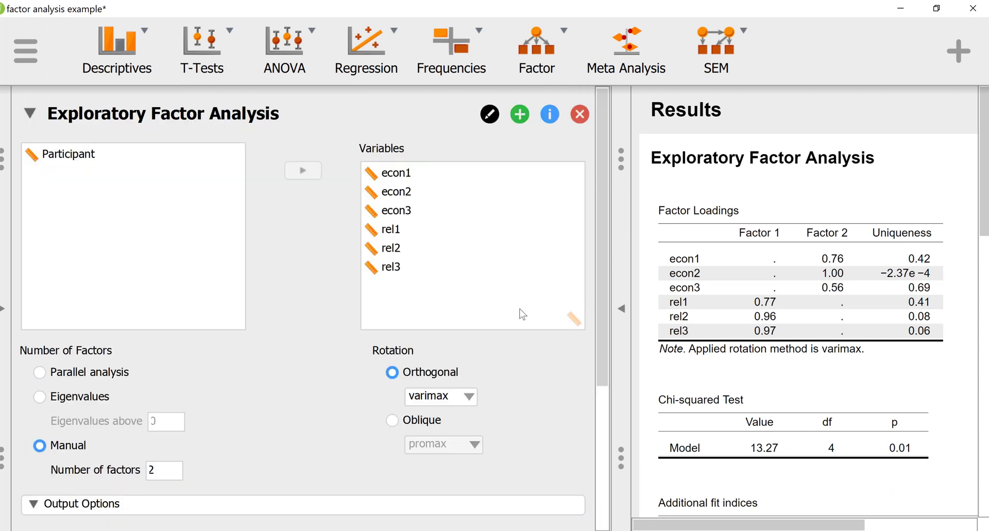